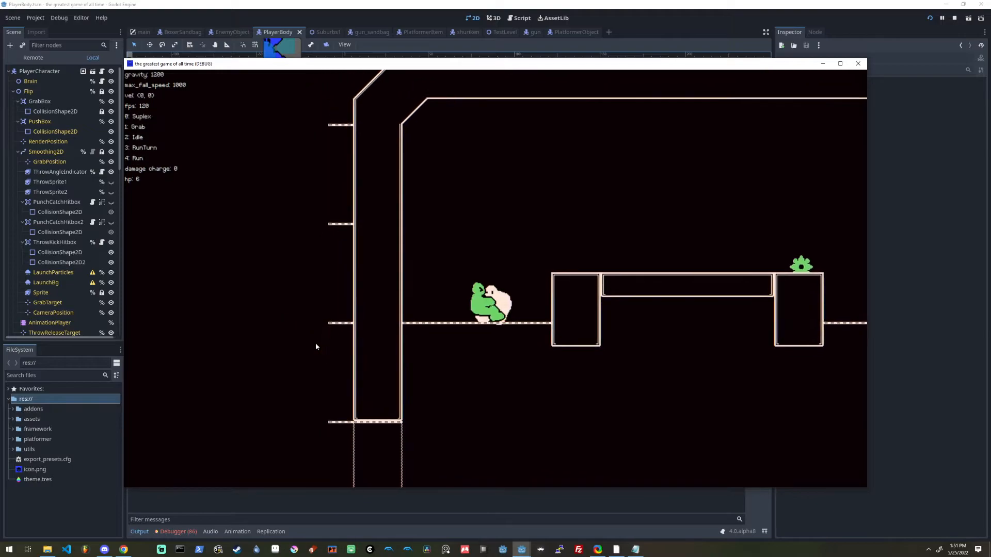
# Playtest the running game by moving the character, grabbing and throwing things, and close the debug game window.
pyautogui.press('Right')
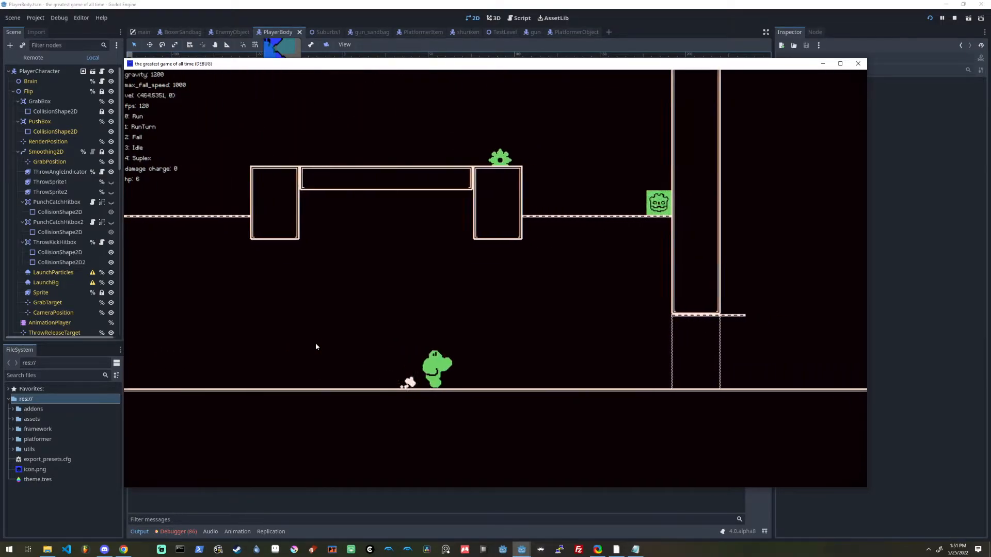
pyautogui.press('x')
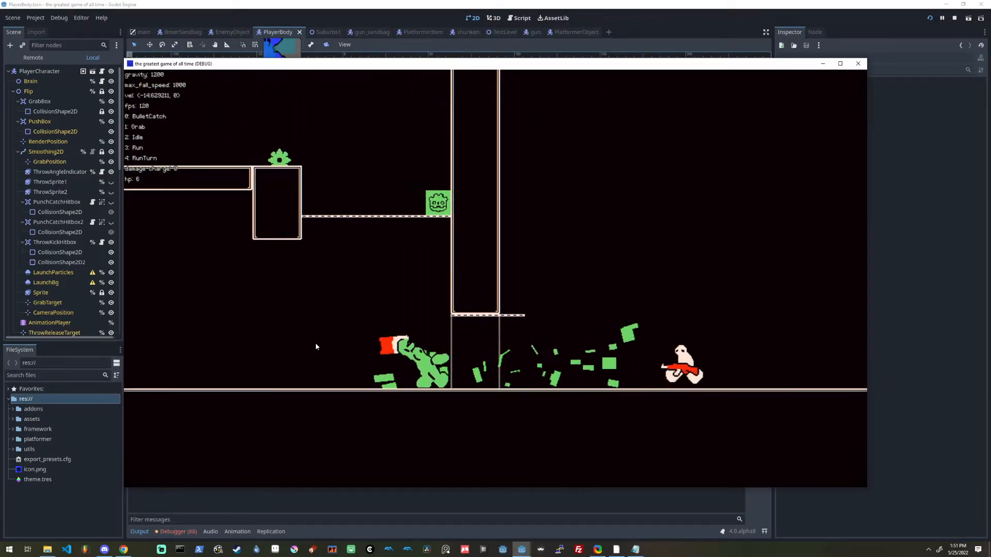
pyautogui.press('Left')
pyautogui.press('z')
pyautogui.press('z')
pyautogui.press('Right')
pyautogui.press('z')
pyautogui.press('Right')
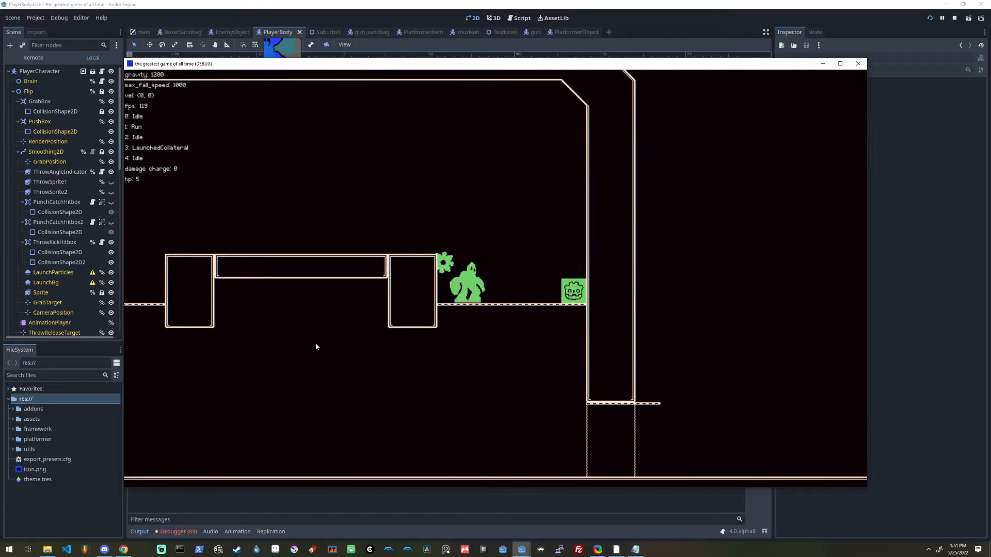
pyautogui.click(857, 62)
# Collapse the Flip node, open the PlayerCharacter script and go to its parent class PlatformerObject2D.
pyautogui.click(35, 81)
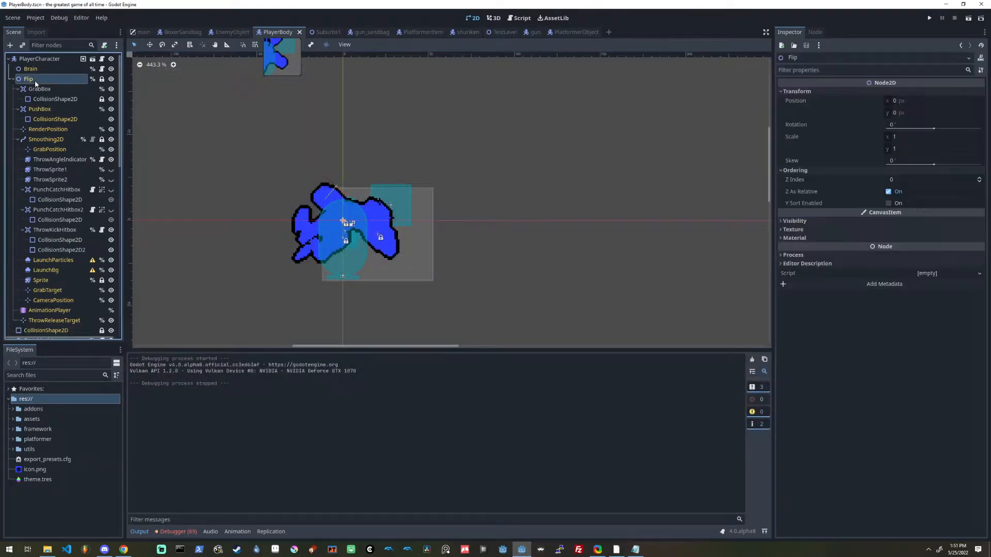
pyautogui.click(40, 58)
pyautogui.click(12, 79)
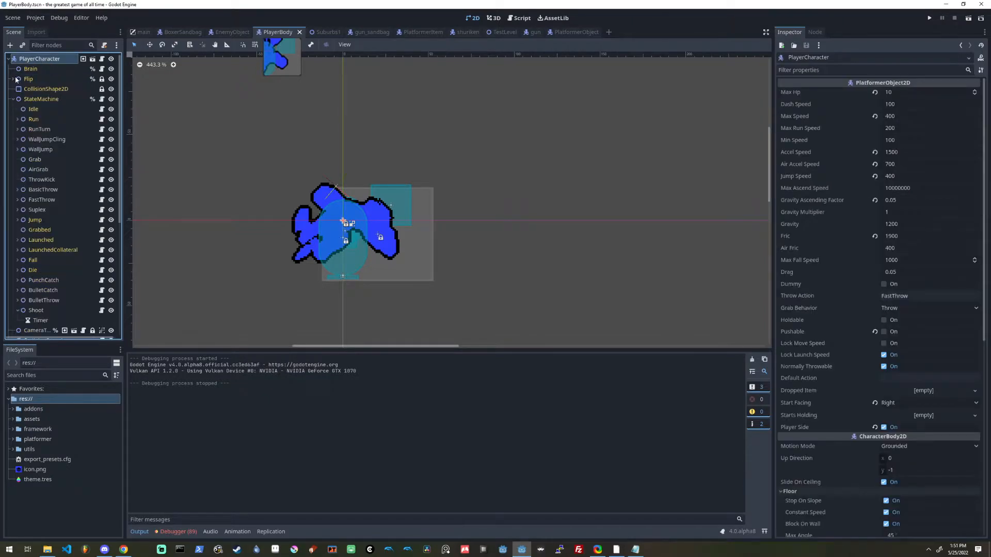
pyautogui.click(102, 59)
pyautogui.scroll(12, 361, 129)
pyautogui.click(365, 59)
pyautogui.keyDown('ctrl'); pyautogui.click(365, 59); pyautogui.keyUp('ctrl')
# From the start of PlatformerObject2D.gd, open its parent class BaseObject2D and return to PlatformerObject2D.gd.
pyautogui.moveTo(757, 210); pyautogui.dragTo(757, 49)
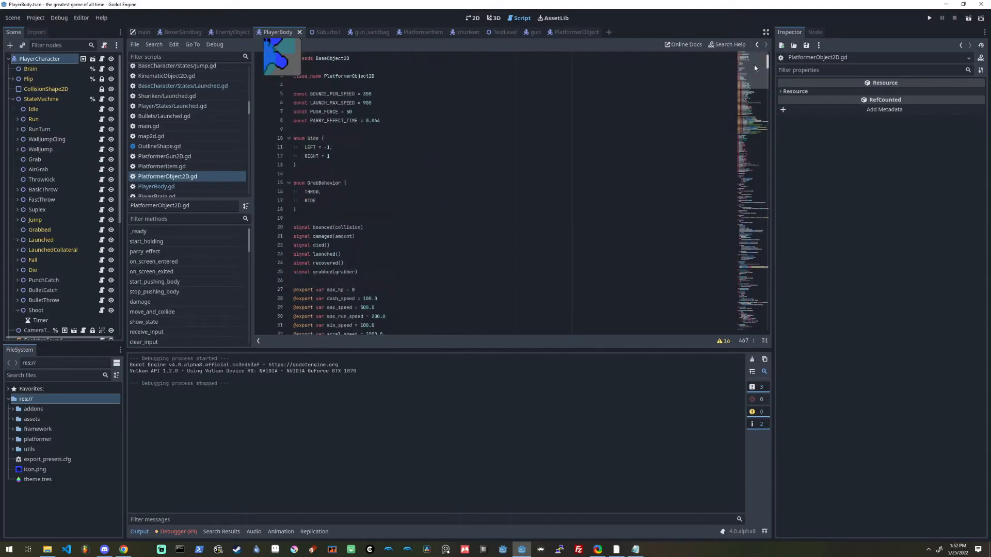
pyautogui.click(356, 60)
pyautogui.keyDown('ctrl'); pyautogui.click(357, 60); pyautogui.keyUp('ctrl')
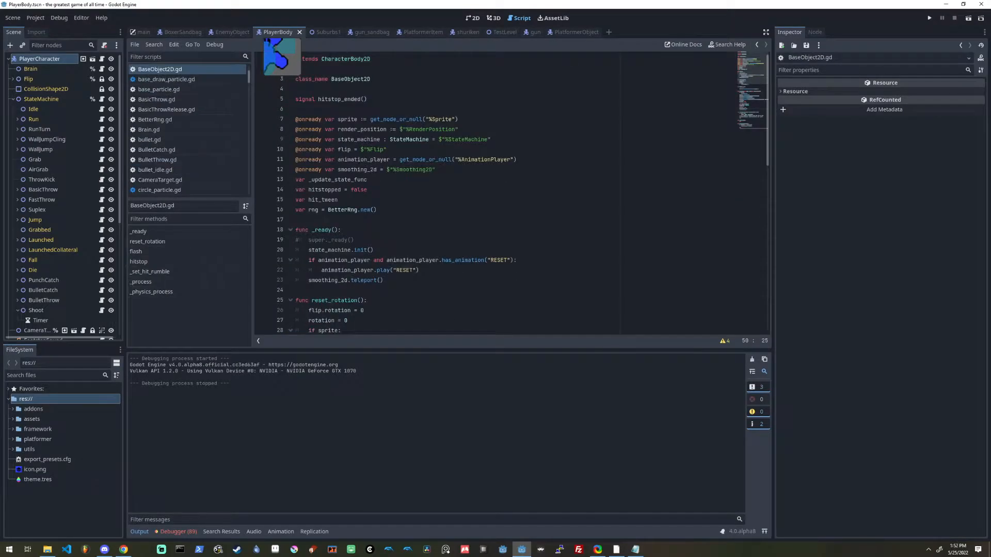
pyautogui.hotkey('alt', 'Left')
# Examine the functions in PlatformerObject2D.gd, including the force, wall and gravity handling.
pyautogui.moveTo(750, 93); pyautogui.dragTo(767, 190)
pyautogui.scroll(5, 594, 207)
pyautogui.scroll(1, 593, 207)
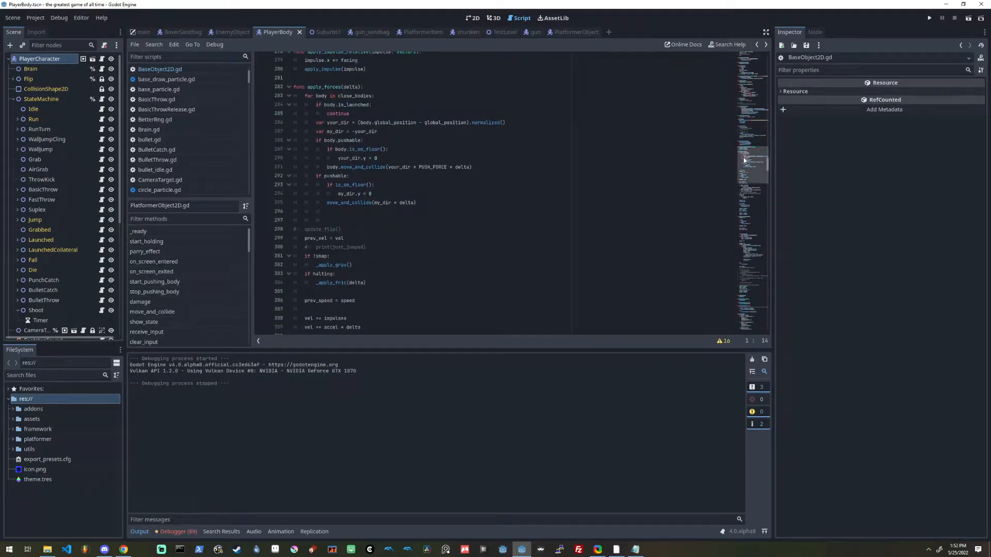
pyautogui.moveTo(745, 163); pyautogui.dragTo(753, 239)
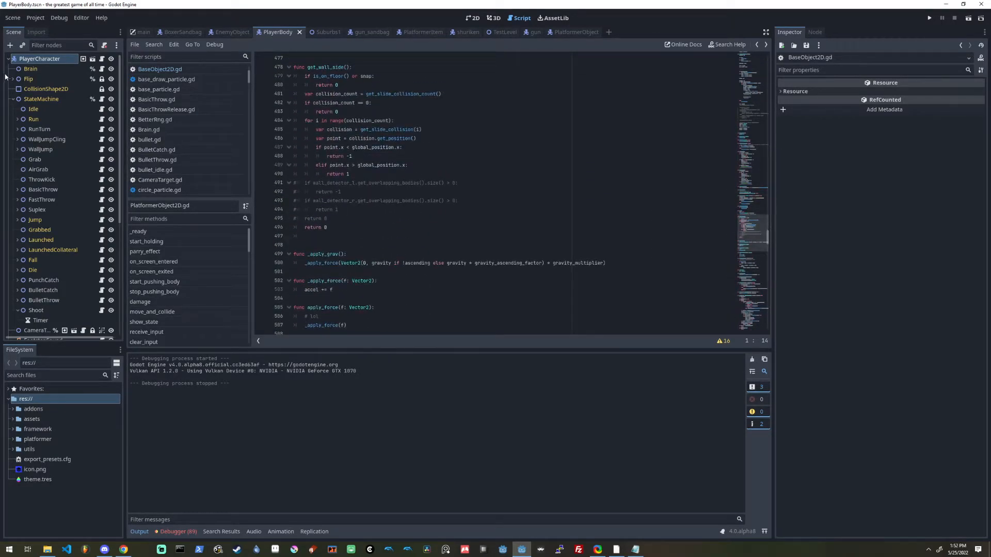
pyautogui.scroll(-5, 67, 158)
pyautogui.scroll(5, 67, 155)
pyautogui.scroll(4, 516, 181)
pyautogui.click(568, 167)
pyautogui.scroll(5, 568, 166)
pyautogui.scroll(-5, 40, 153)
pyautogui.scroll(4, 40, 153)
pyautogui.scroll(1, 40, 153)
# Inspect the StateMachine node and its Grabbed and Grab states in the scene tree.
pyautogui.click(38, 99)
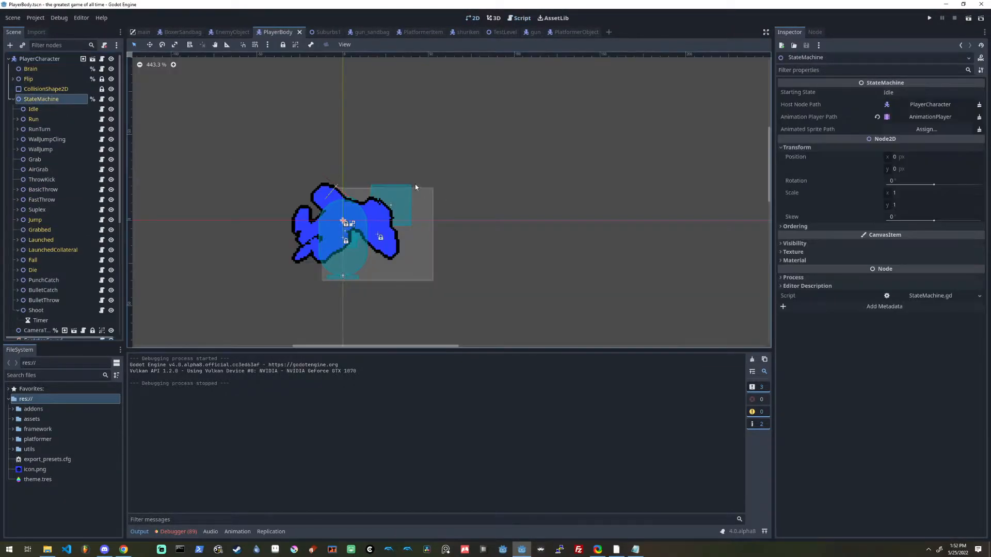
pyautogui.click(24, 230)
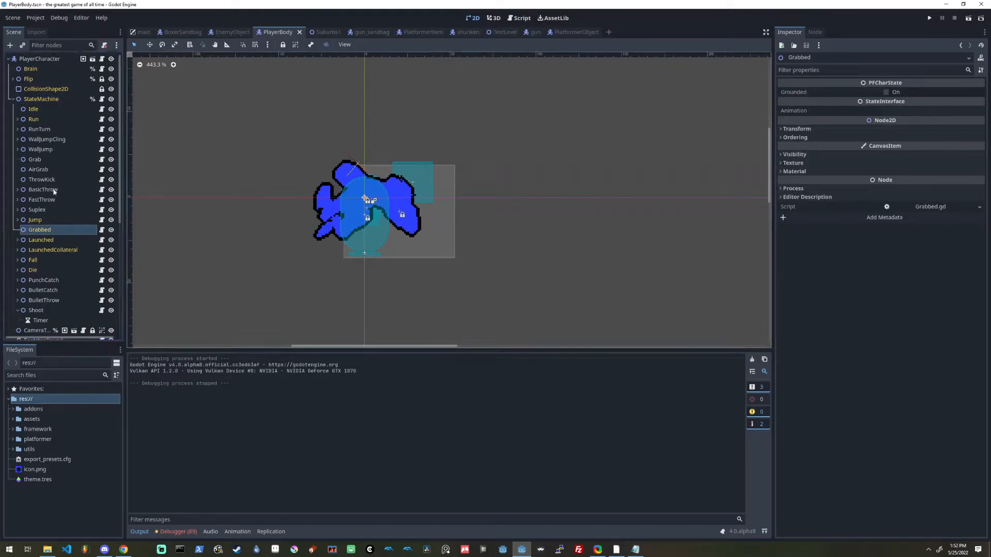
pyautogui.click(45, 159)
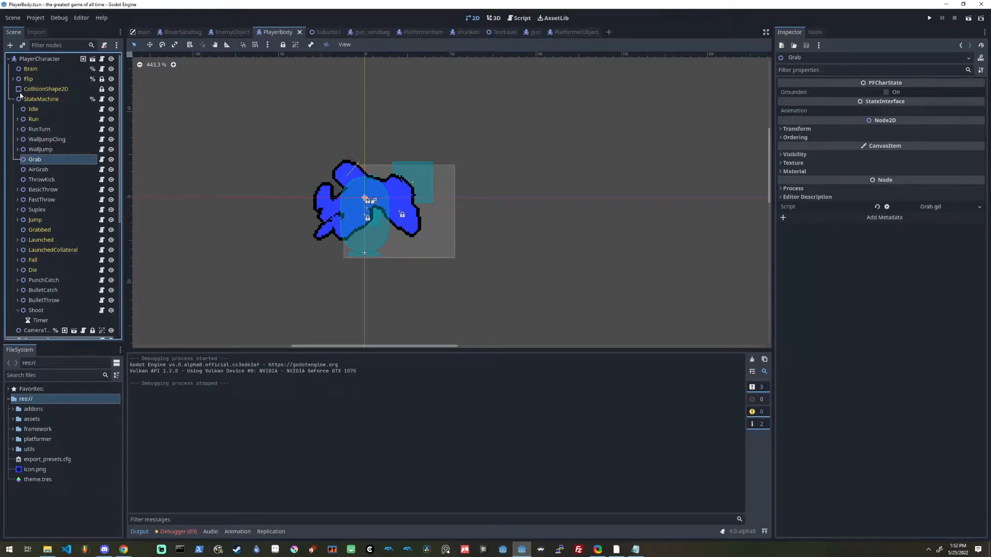
# Expand Flip, load the AnimationPlayer's Grab animation, play it and return the playhead to the start.
pyautogui.click(13, 80)
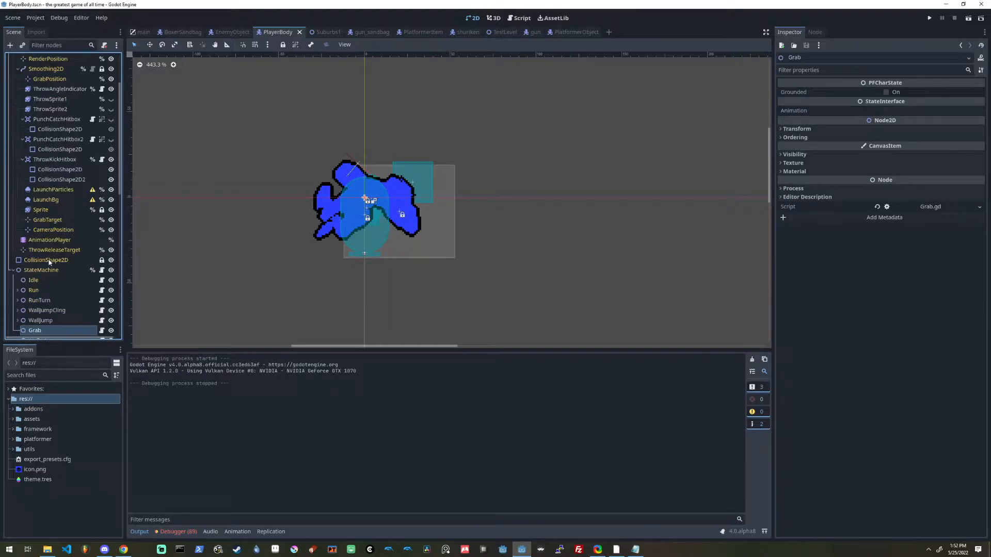
pyautogui.click(49, 240)
pyautogui.click(475, 349)
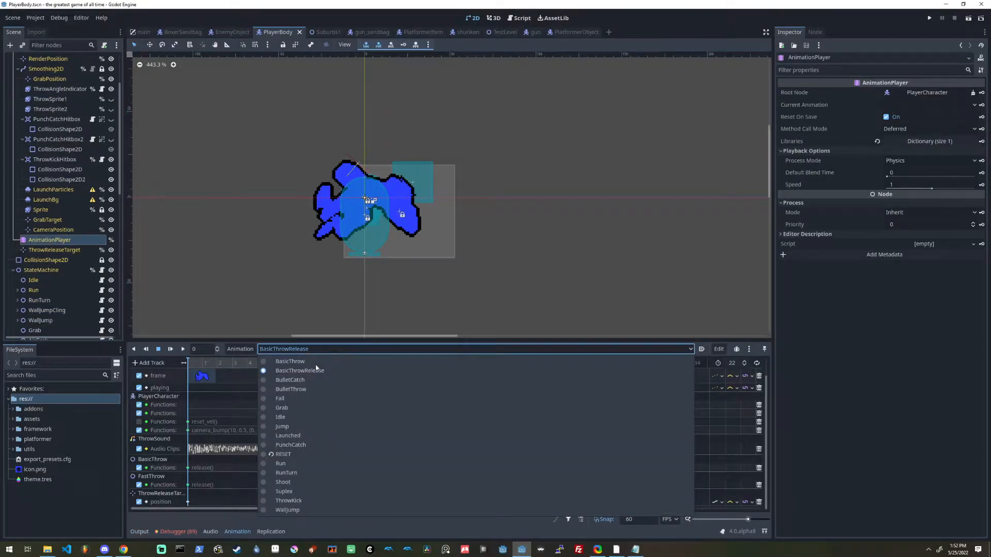
pyautogui.click(287, 415)
pyautogui.moveTo(361, 293); pyautogui.dragTo(389, 251, button='middle')
pyautogui.hotkey('shift', 'd')
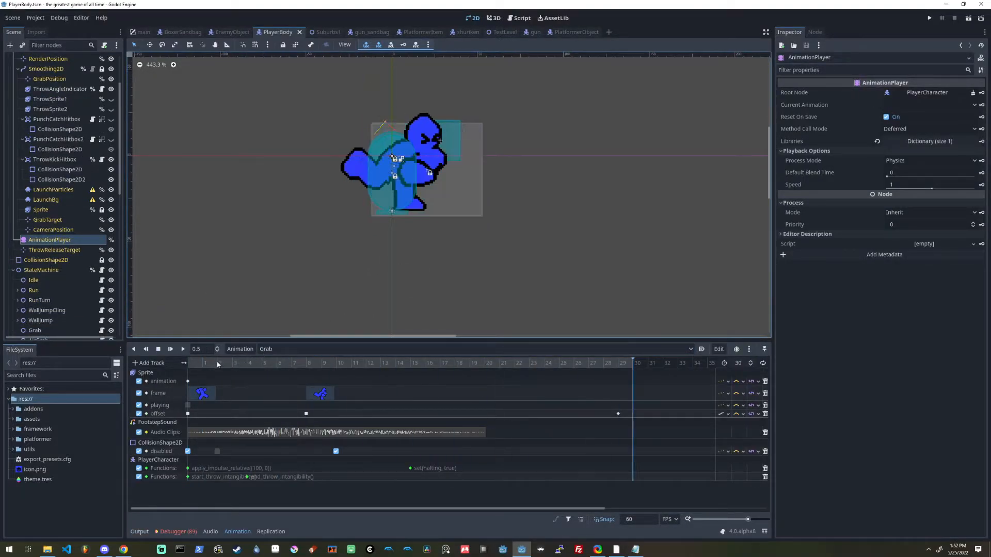
pyautogui.click(191, 366)
pyautogui.moveTo(192, 366)
pyautogui.mouseDown()
pyautogui.moveTo(542, 366)
pyautogui.moveTo(180, 362)
pyautogui.mouseUp()
# Open PlatformerObject2D.gd through the PlayerCharacter script and search it for "_grab" up to the function definition.
pyautogui.click(470, 223)
pyautogui.scroll(2, 92, 134)
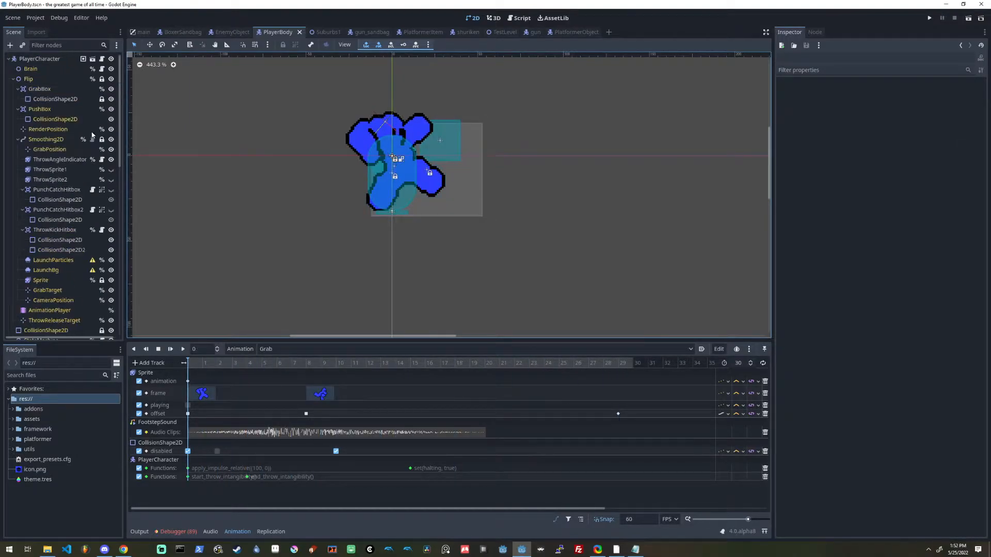
pyautogui.click(102, 59)
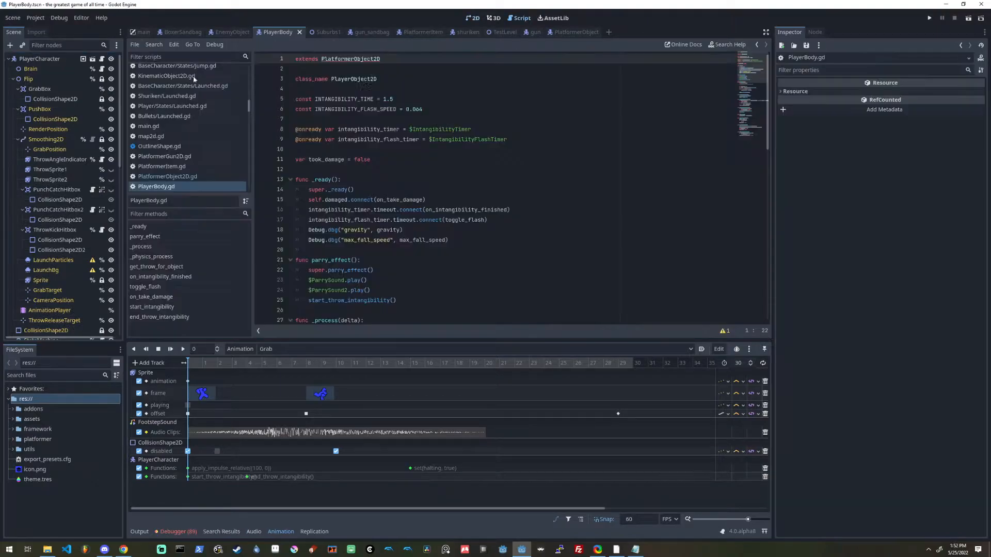
pyautogui.keyDown('ctrl'); pyautogui.click(356, 60); pyautogui.keyUp('ctrl')
pyautogui.hotkey('ctrl', 'f')
pyautogui.write('_grab')
pyautogui.press('Return')
pyautogui.press('Return')
pyautogui.press('Return')
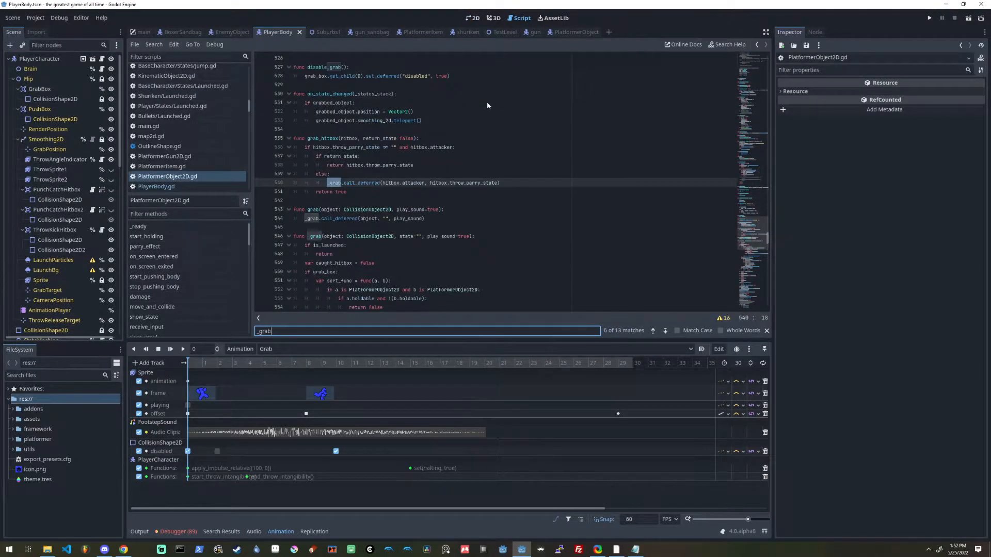
# Read through the _grab function to the line that changes the object's state to "Grabbed".
pyautogui.press('Escape')
pyautogui.scroll(-1, 410, 153)
pyautogui.scroll(-10, 410, 155)
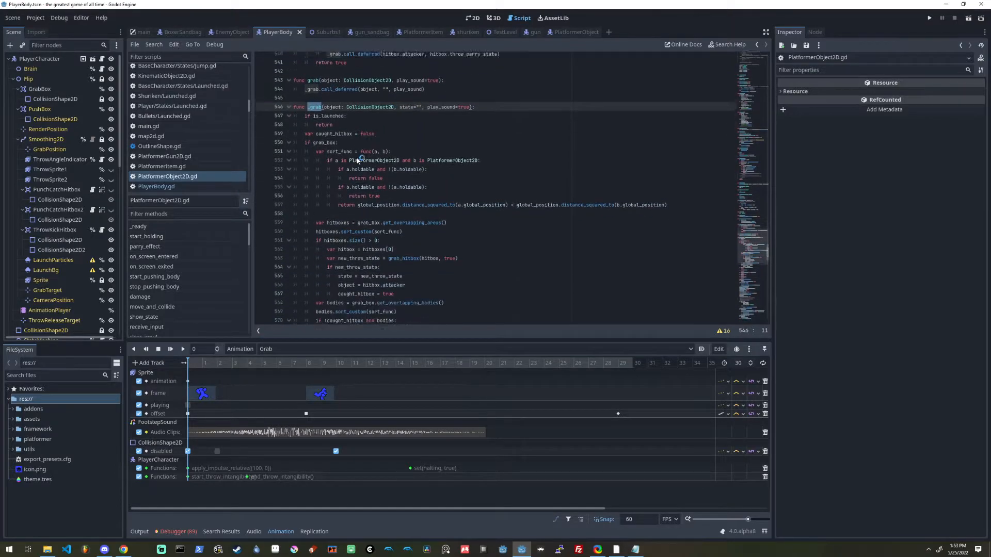
pyautogui.scroll(-2, 403, 204)
pyautogui.scroll(-1, 462, 204)
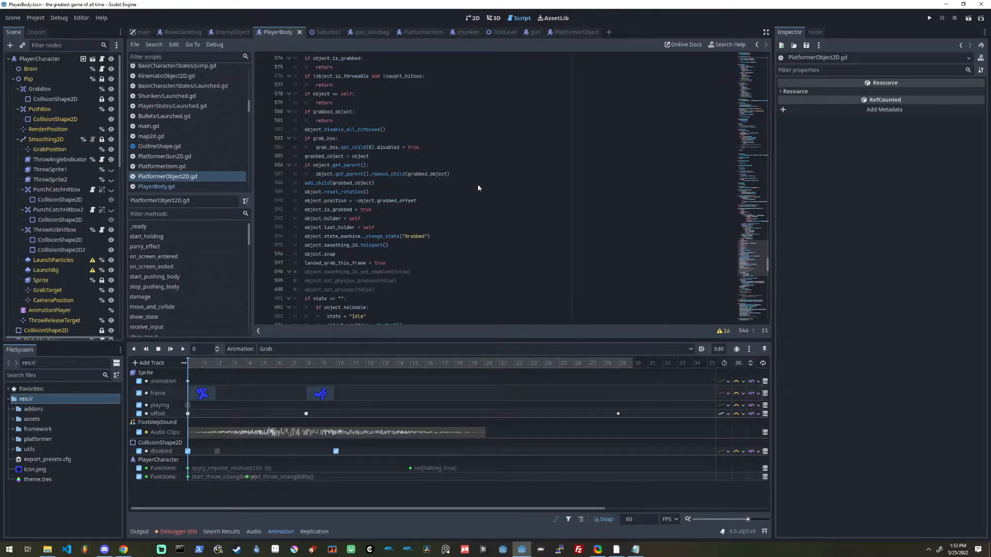
pyautogui.scroll(-7, 478, 185)
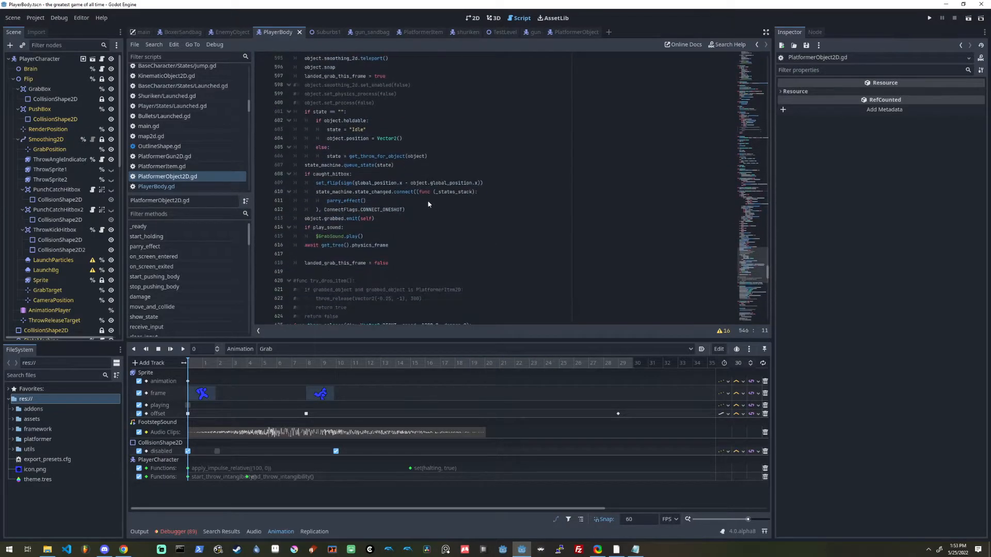
pyautogui.scroll(6, 721, 244)
pyautogui.click(431, 209)
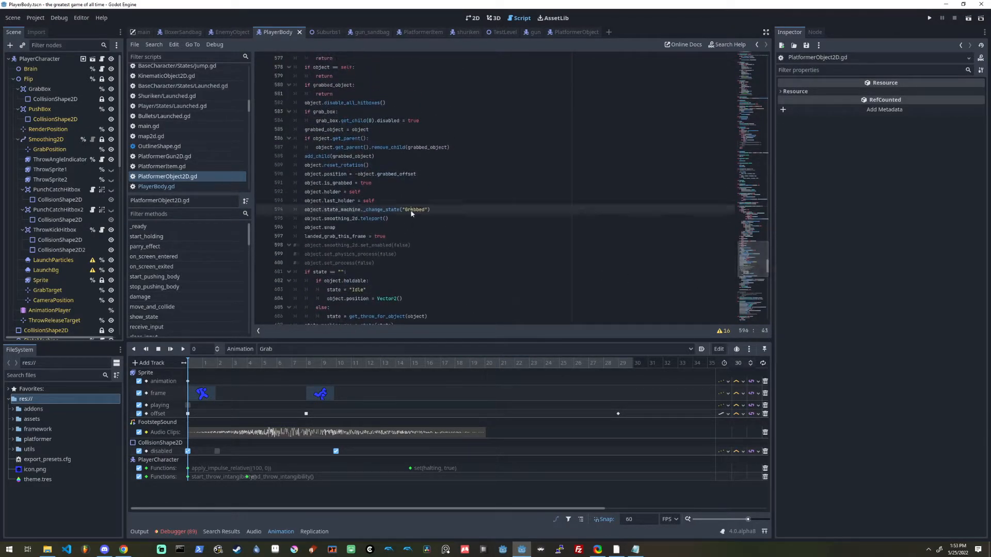
# Open the Grabbed state's script and review its _enter function and commented-out _update function.
pyautogui.scroll(-8, 49, 247)
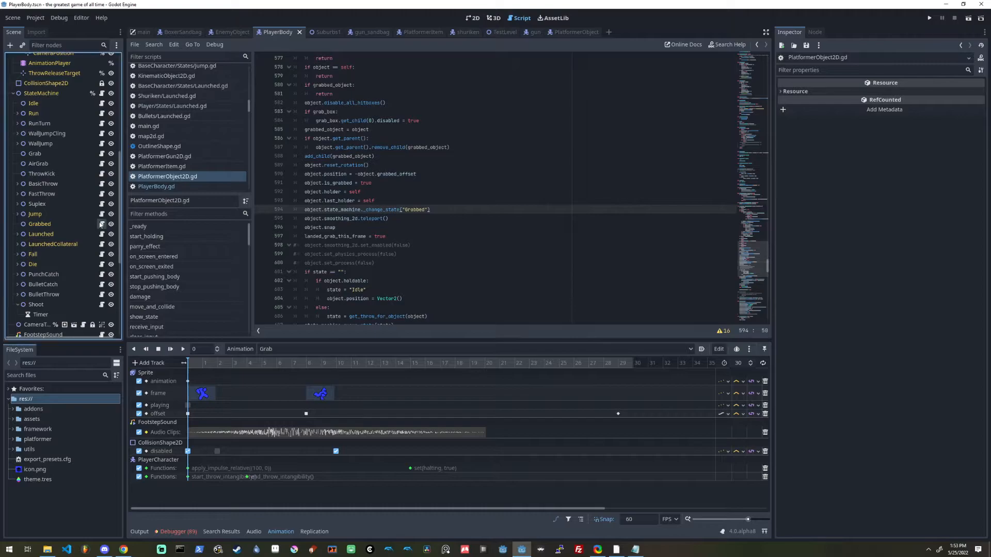
pyautogui.click(102, 224)
pyautogui.moveTo(361, 312); pyautogui.dragTo(393, 320)
pyautogui.click(322, 72)
pyautogui.moveTo(467, 309); pyautogui.dragTo(292, 76)
pyautogui.click(391, 87)
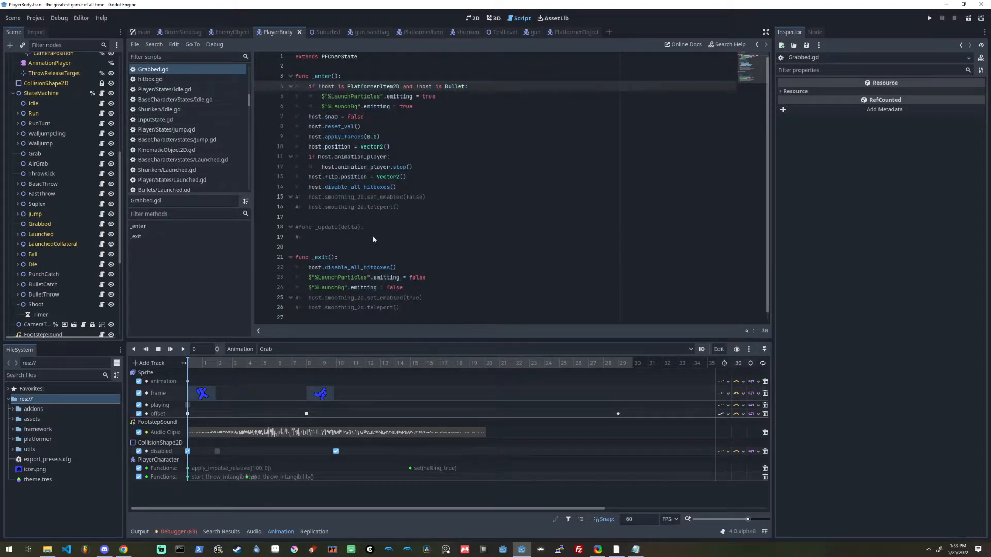
pyautogui.moveTo(388, 246); pyautogui.dragTo(292, 226)
pyautogui.click(439, 239)
pyautogui.moveTo(389, 245); pyautogui.dragTo(314, 217)
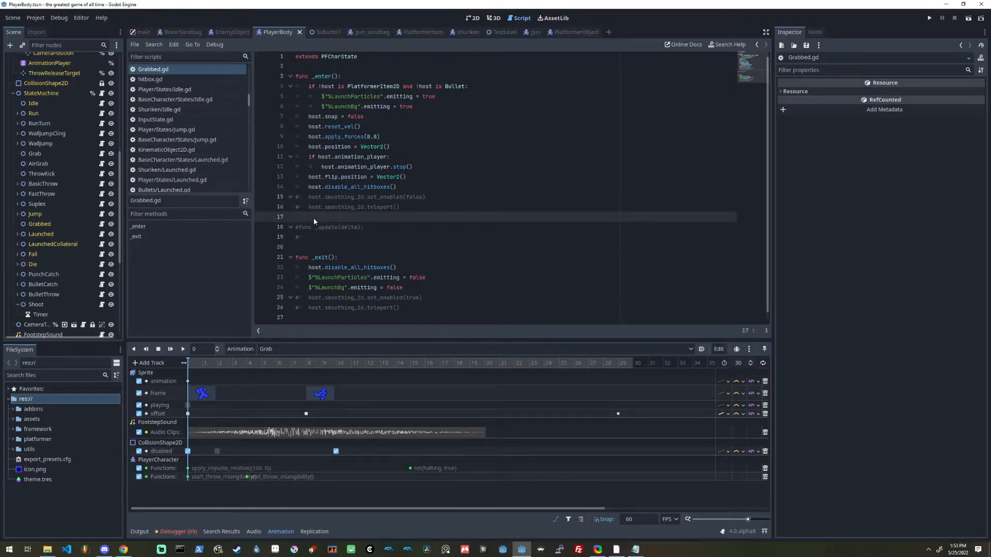
# Open the PlayerCharacter script briefly, return to the 2D view with AnimationPlayer selected, and select the GrabTarget node.
pyautogui.scroll(7, 49, 115)
pyautogui.click(102, 59)
pyautogui.scroll(-3, 50, 209)
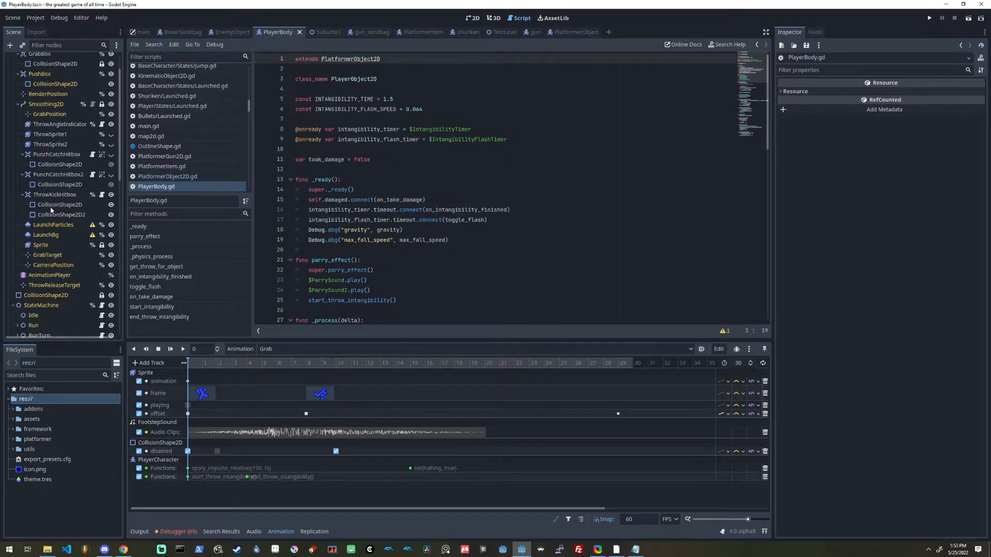
pyautogui.click(42, 275)
pyautogui.click(473, 18)
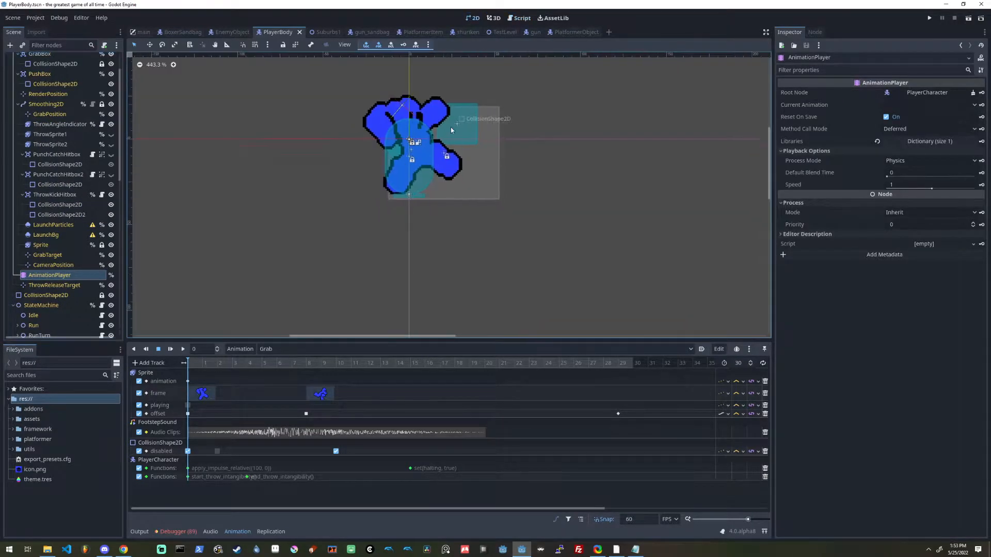
pyautogui.scroll(-3, 99, 216)
pyautogui.click(52, 220)
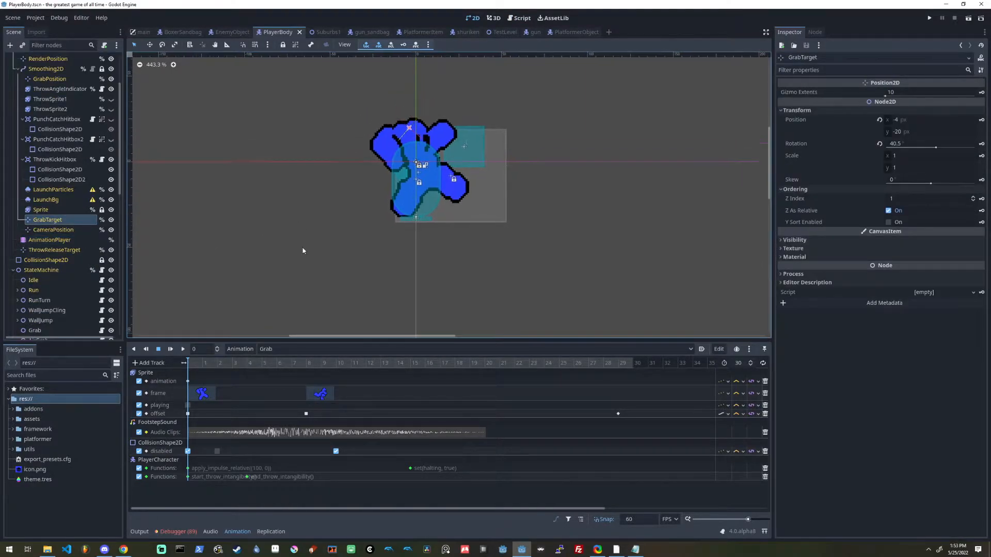
# Load the Idle animation and play it to check the GrabTarget's placement.
pyautogui.click(266, 352)
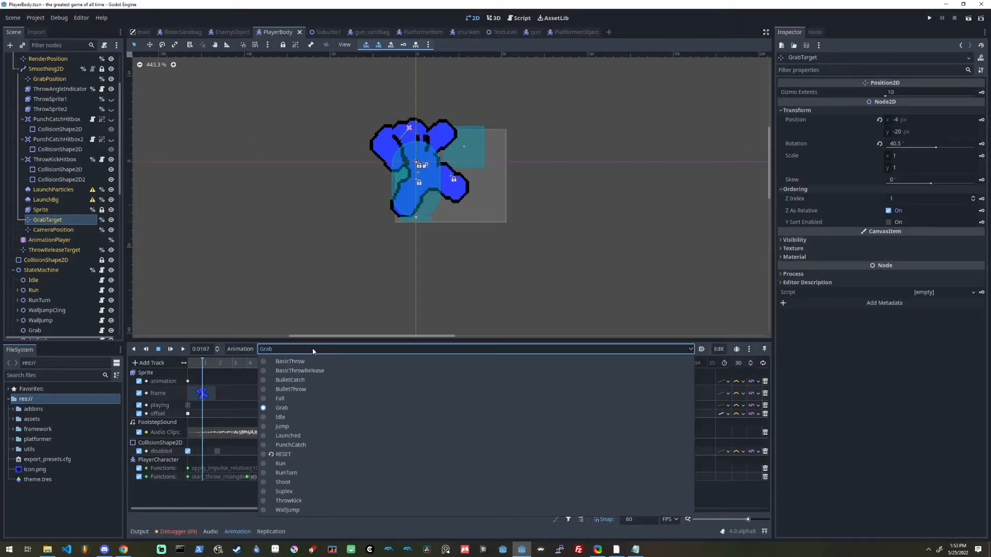
pyautogui.click(289, 415)
pyautogui.click(243, 365)
pyautogui.press('d')
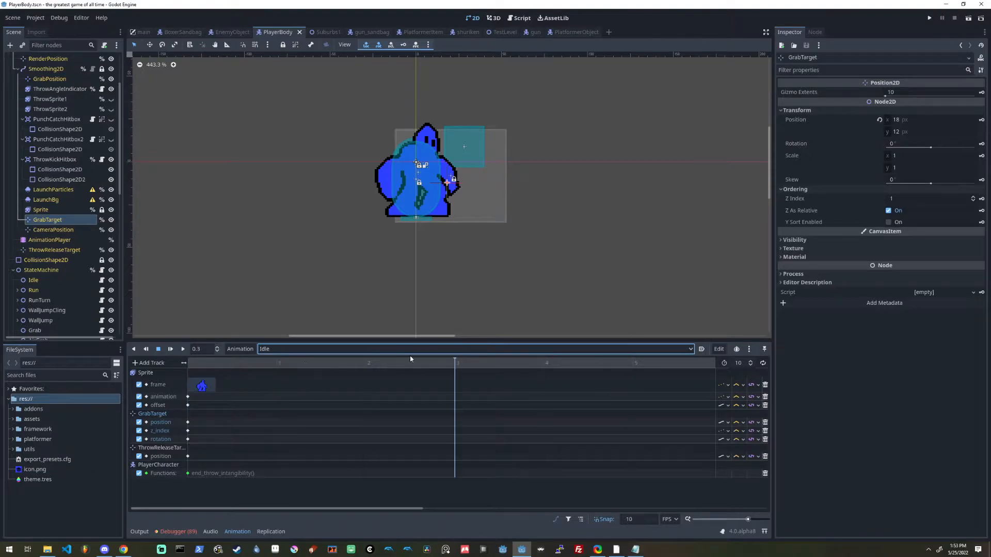
# Load the Run animation, then scrub and play it to check how the GrabTarget moves.
pyautogui.click(372, 351)
pyautogui.click(279, 463)
pyautogui.moveTo(227, 365); pyautogui.dragTo(344, 366)
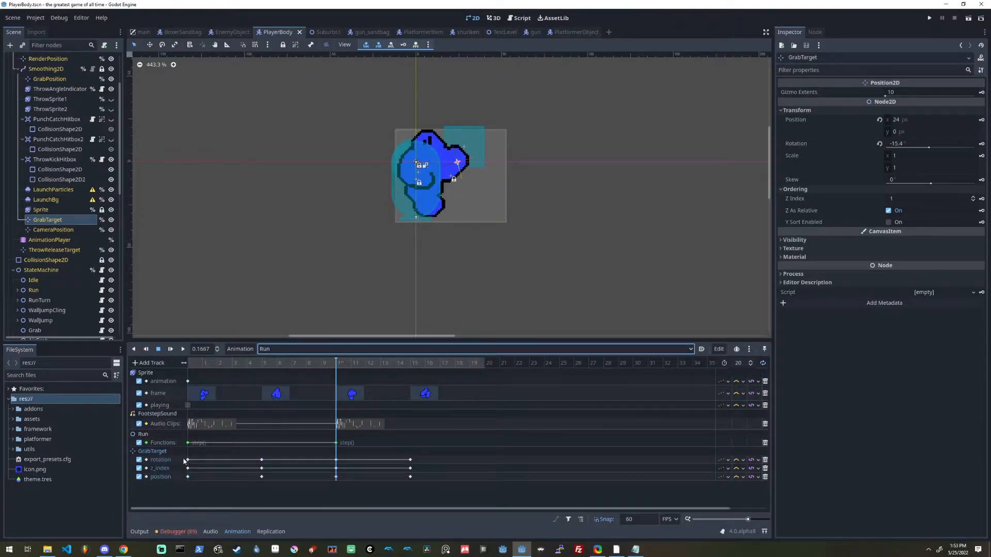
pyautogui.press('d')
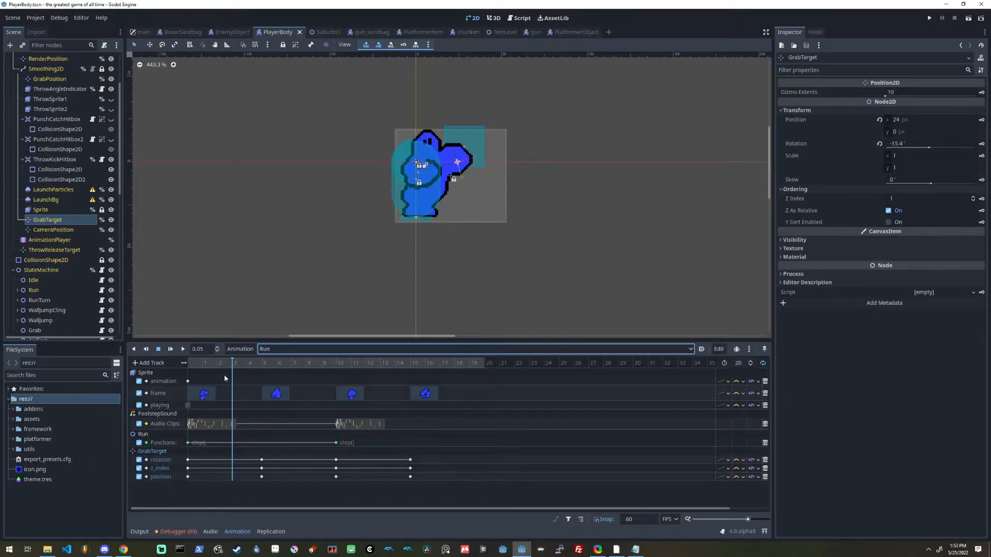
# Load the BasicThrow animation and scrub through it, then load BasicThrowRelease.
pyautogui.click(326, 351)
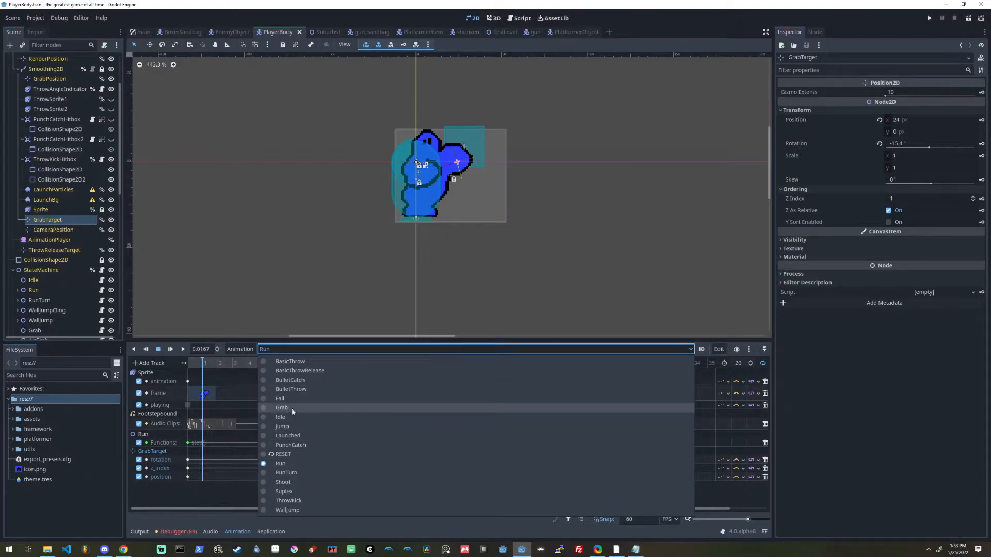
pyautogui.click(306, 360)
pyautogui.moveTo(201, 366); pyautogui.dragTo(425, 364)
pyautogui.click(307, 351)
pyautogui.click(301, 370)
# Load the BulletThrow animation and scrub from the start to frame 25.
pyautogui.click(305, 350)
pyautogui.click(292, 390)
pyautogui.moveTo(197, 365); pyautogui.dragTo(562, 395)
# Reopen the PlayerCharacter script and go to its parent class PlatformerObject2D.
pyautogui.moveTo(445, 298); pyautogui.dragTo(369, 256, button='middle')
pyautogui.scroll(-2, 396, 239)
pyautogui.scroll(2, 48, 119)
pyautogui.click(102, 60)
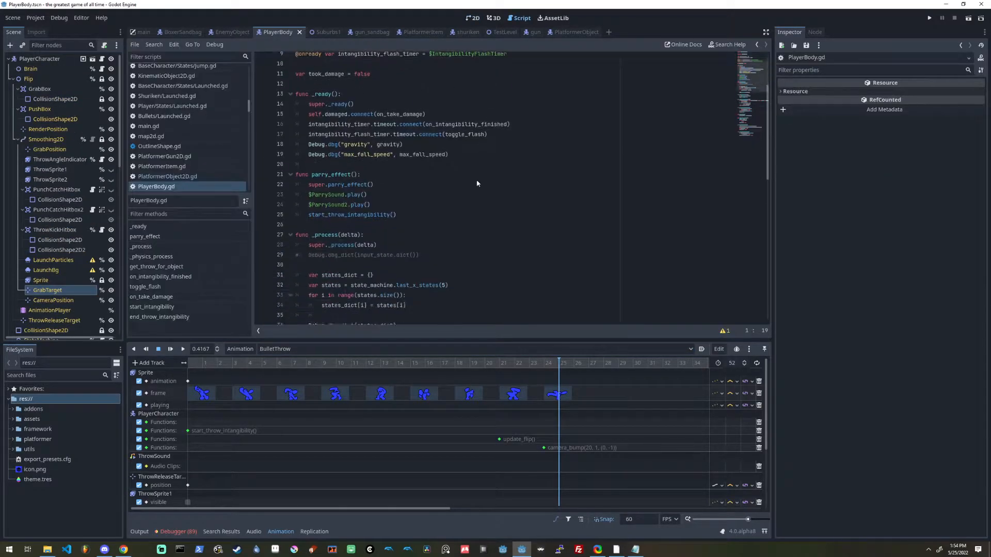
pyautogui.keyDown('ctrl'); pyautogui.click(341, 59); pyautogui.keyUp('ctrl')
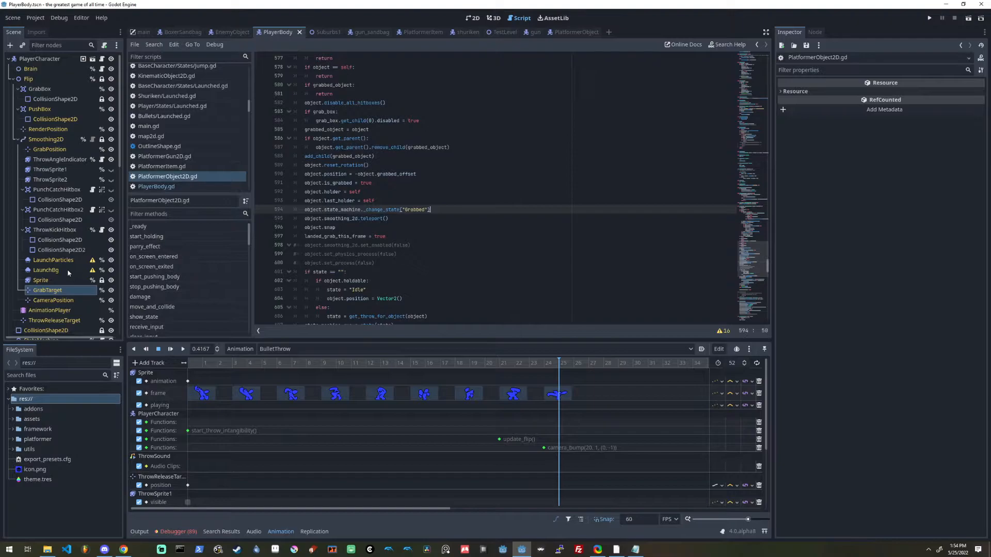
# Inspect the GrabTarget node's properties, then those of its parent Smoothing2D.
pyautogui.scroll(-2, 62, 266)
pyautogui.click(47, 255)
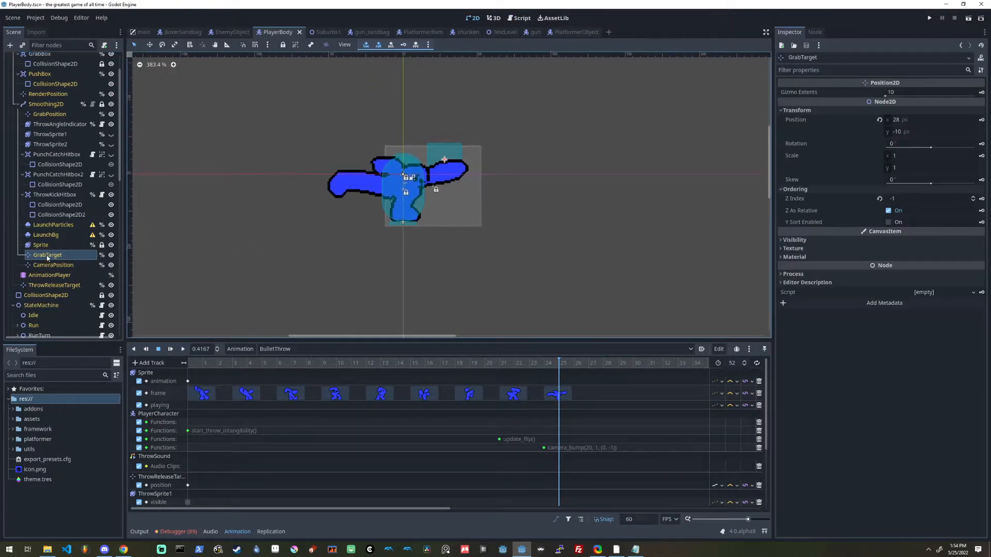
pyautogui.scroll(2, 48, 257)
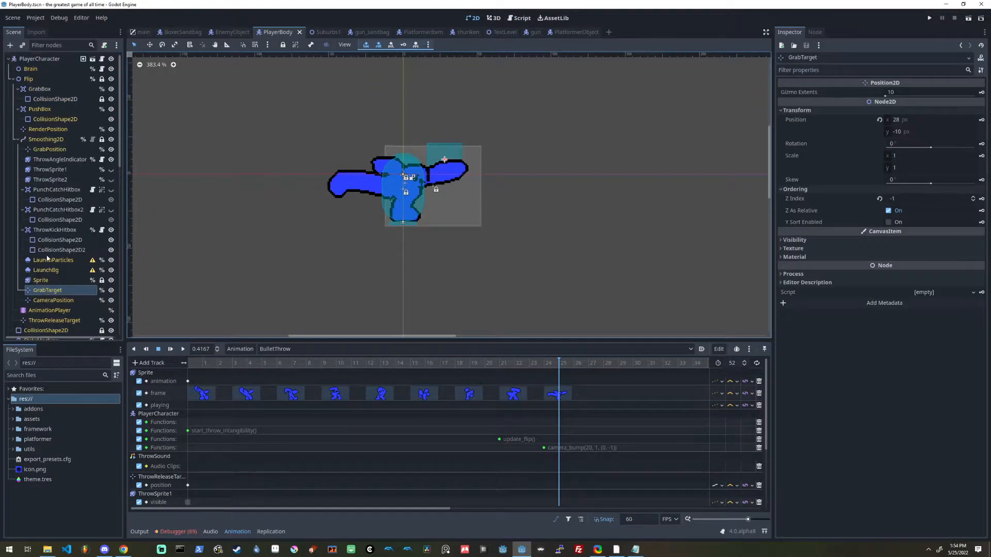
pyautogui.click(58, 141)
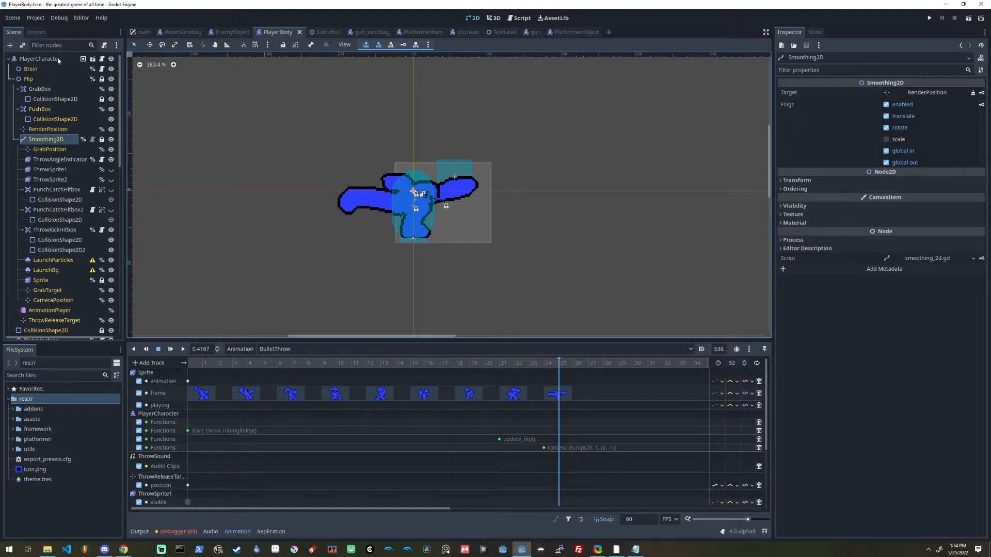
# Open the PlayerCharacter script, then go back to the GrabTarget node to check its transform.
pyautogui.click(102, 59)
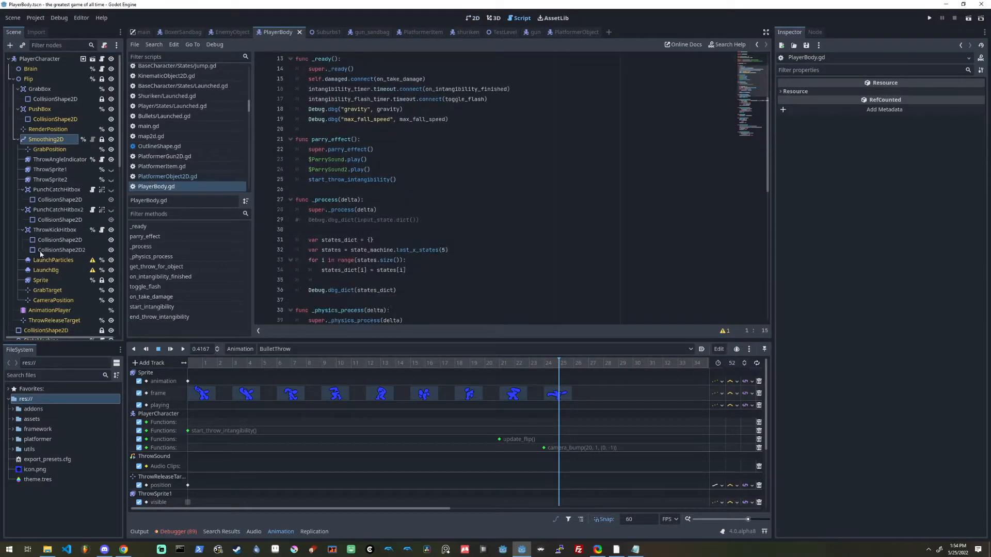
pyautogui.scroll(-2, 62, 258)
pyautogui.click(56, 258)
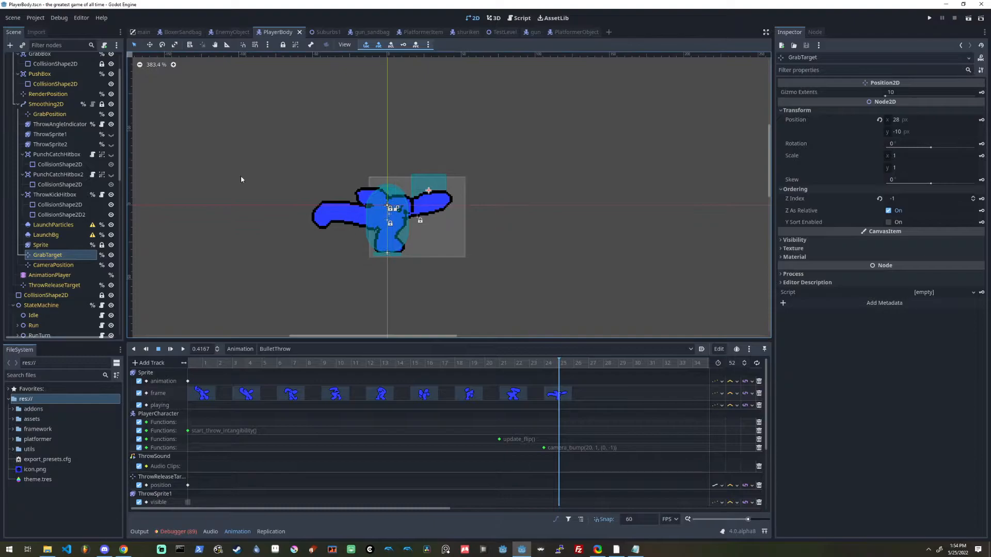
pyautogui.scroll(2, 62, 206)
# From the PlayerCharacter script, go to the parent class PlatformerObject2D and search it for "align".
pyautogui.click(102, 59)
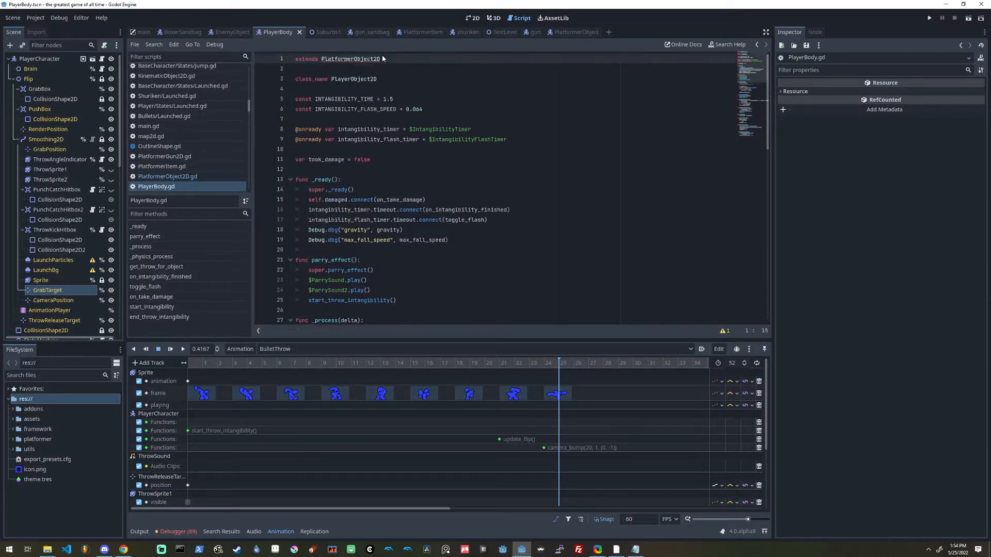
pyautogui.keyDown('ctrl'); pyautogui.click(347, 59); pyautogui.keyUp('ctrl')
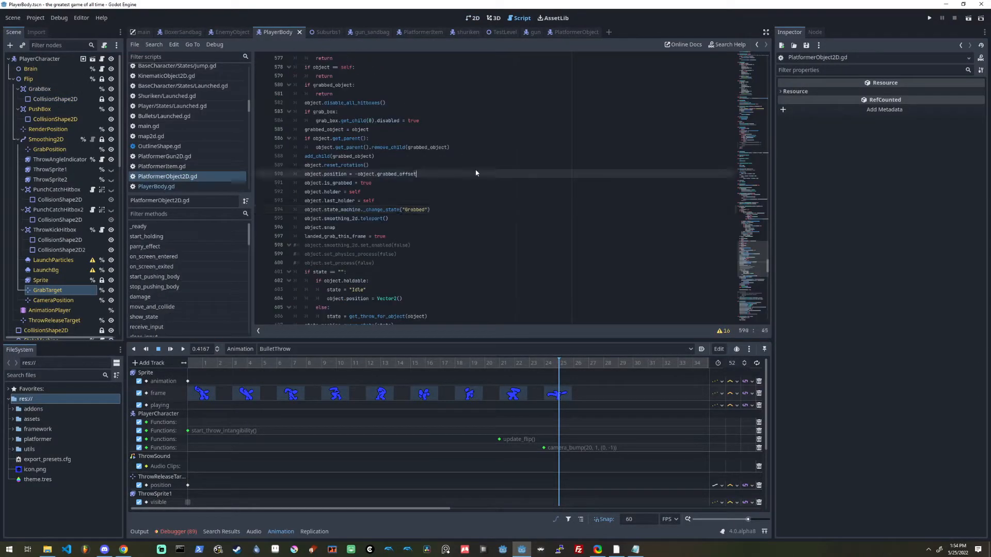
pyautogui.hotkey('ctrl', 'f')
pyautogui.write('align')
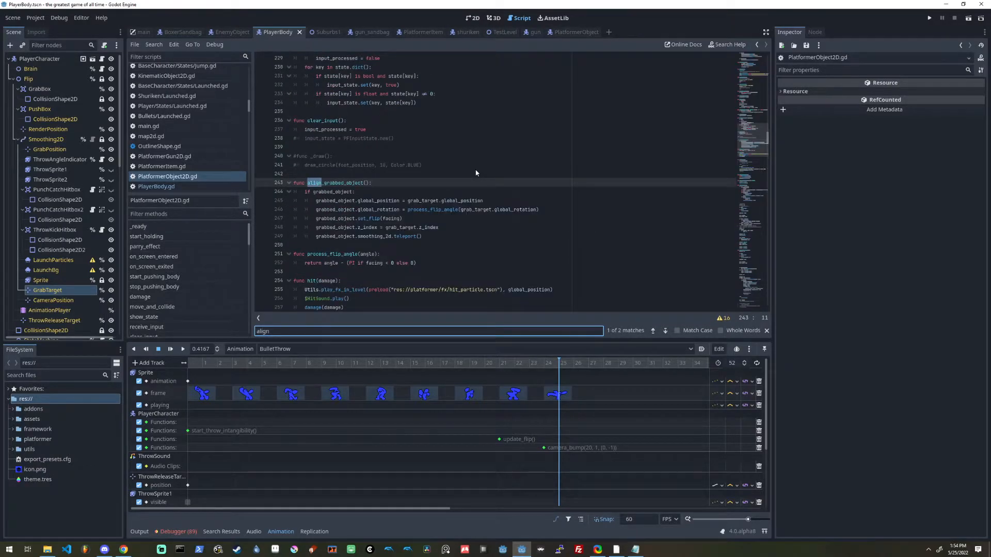
# Examine the align_grabbed_object function, highlighting its whole body and the set_flip call inside it.
pyautogui.moveTo(456, 236); pyautogui.dragTo(262, 181)
pyautogui.scroll(5, 452, 189)
pyautogui.scroll(-5, 451, 189)
pyautogui.moveTo(444, 235); pyautogui.dragTo(269, 184)
pyautogui.click(428, 219)
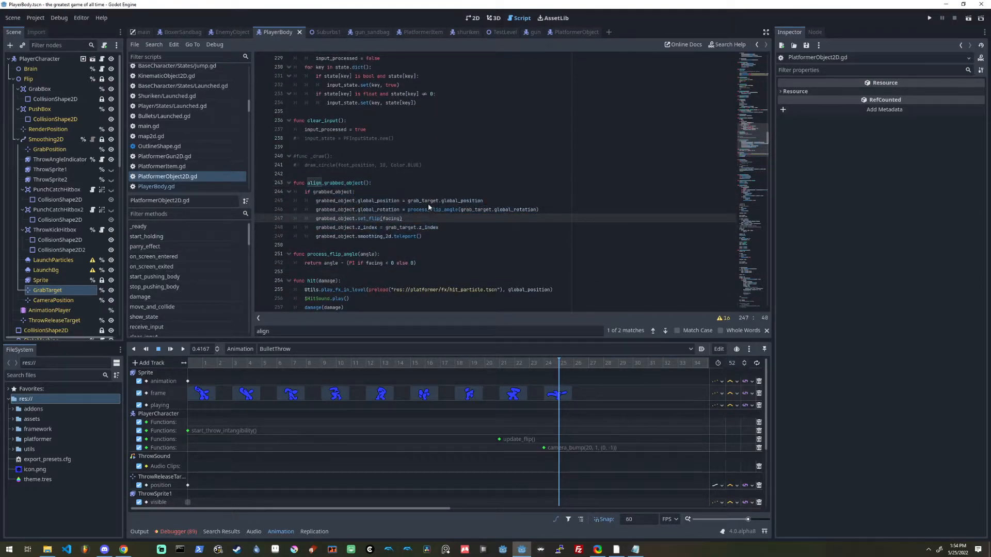
pyautogui.doubleClick(369, 219)
pyautogui.click(413, 221)
# Inspect GrabTarget and its ancestor Flip, then collapse Flip's GrabBox, PushBox and Smoothing2D branches.
pyautogui.click(55, 289)
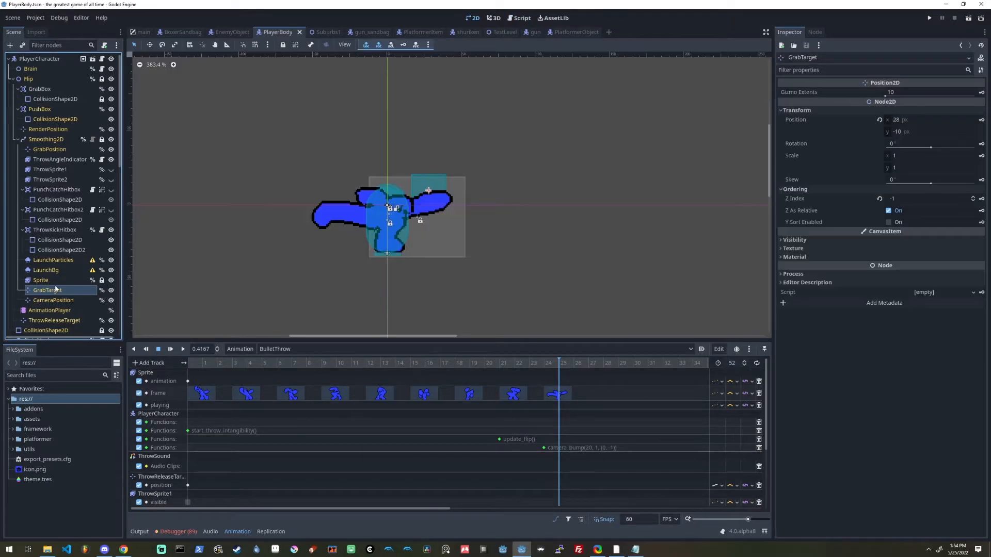
pyautogui.click(20, 79)
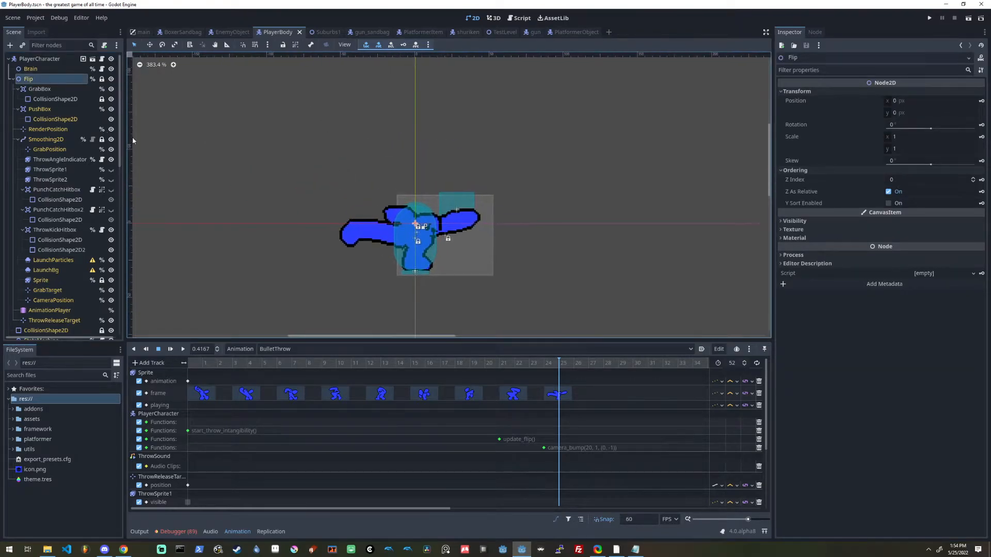
pyautogui.click(17, 89)
pyautogui.click(17, 99)
pyautogui.click(18, 120)
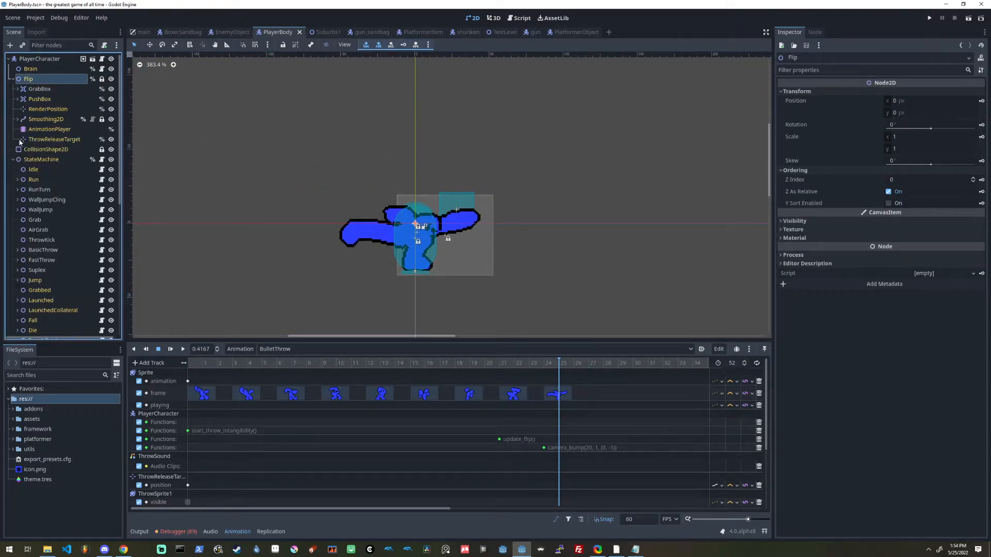
# Expand Smoothing2D and PushBox to review Flip's children, check GrabBox, then reselect Flip and collapse both branches.
pyautogui.click(18, 119)
pyautogui.click(18, 99)
pyautogui.click(38, 92)
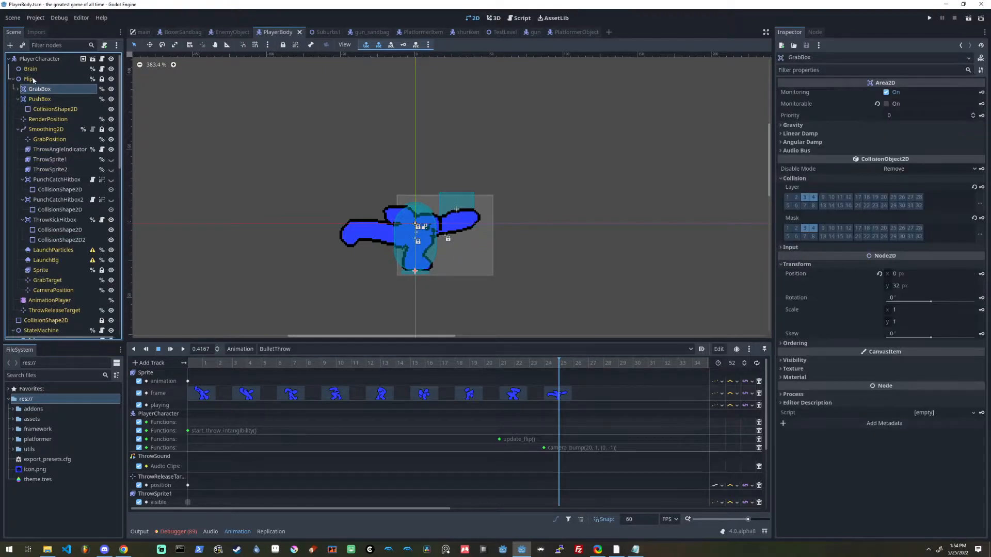
pyautogui.click(27, 81)
pyautogui.click(19, 98)
pyautogui.click(17, 120)
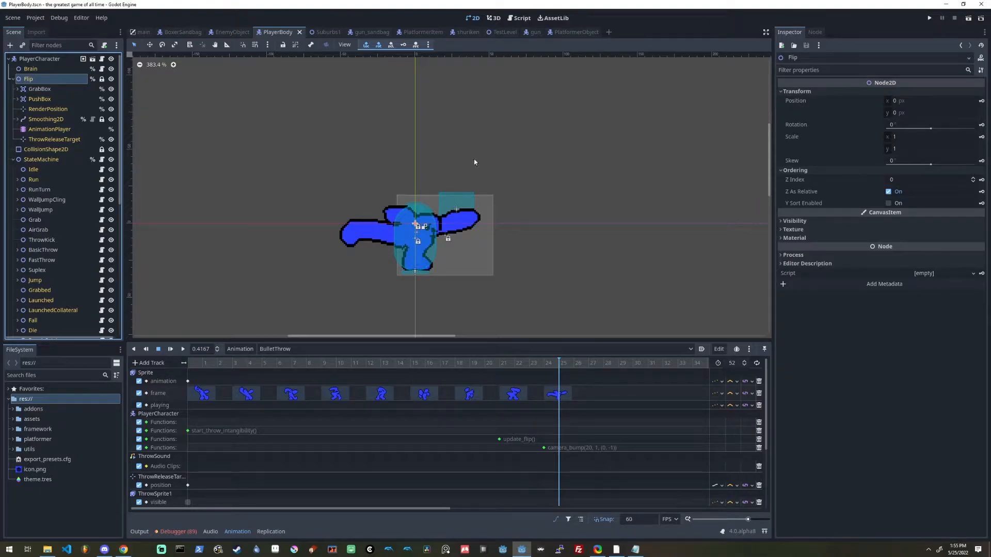
# Try a horizontal scale of -1 on the PlayerCharacter root node, then restore it to 1.
pyautogui.click(53, 60)
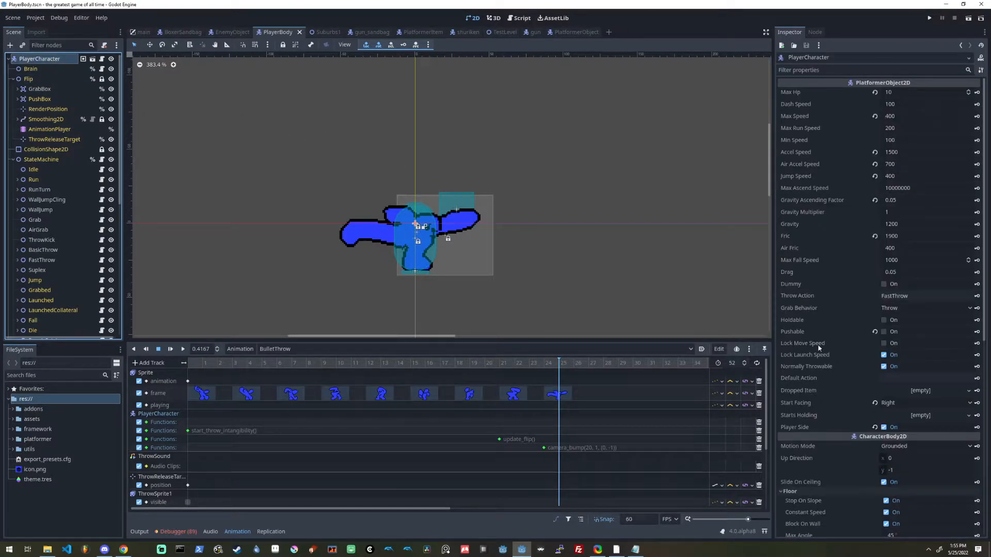
pyautogui.scroll(-7, 810, 343)
pyautogui.click(915, 384)
pyautogui.write('-1')
pyautogui.press('Return')
pyautogui.click(916, 384)
pyautogui.write('1')
pyautogui.press('Return')
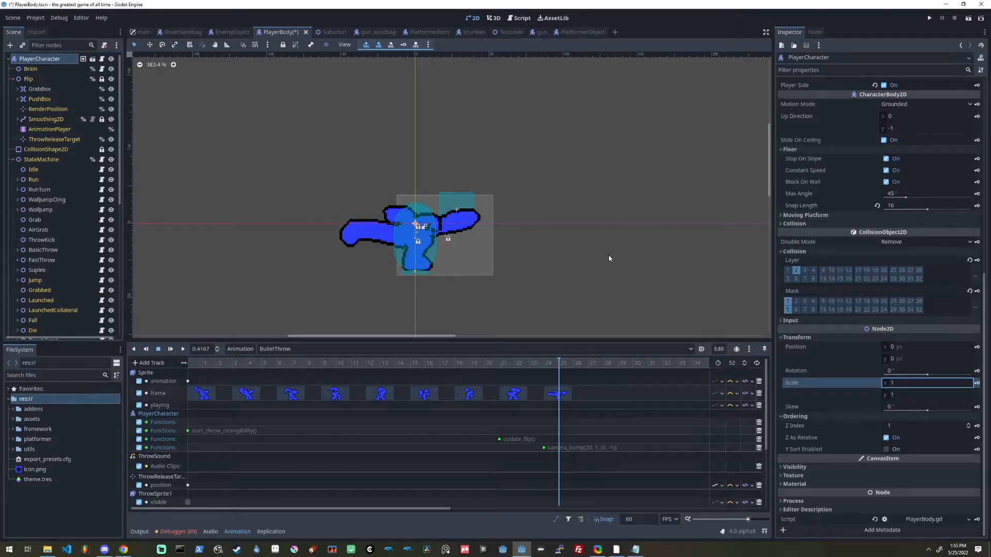
pyautogui.click(580, 253)
# Collapse the Flip and StateMachine branches to inspect the body's CollisionShape2D, then expand Flip again.
pyautogui.click(13, 79)
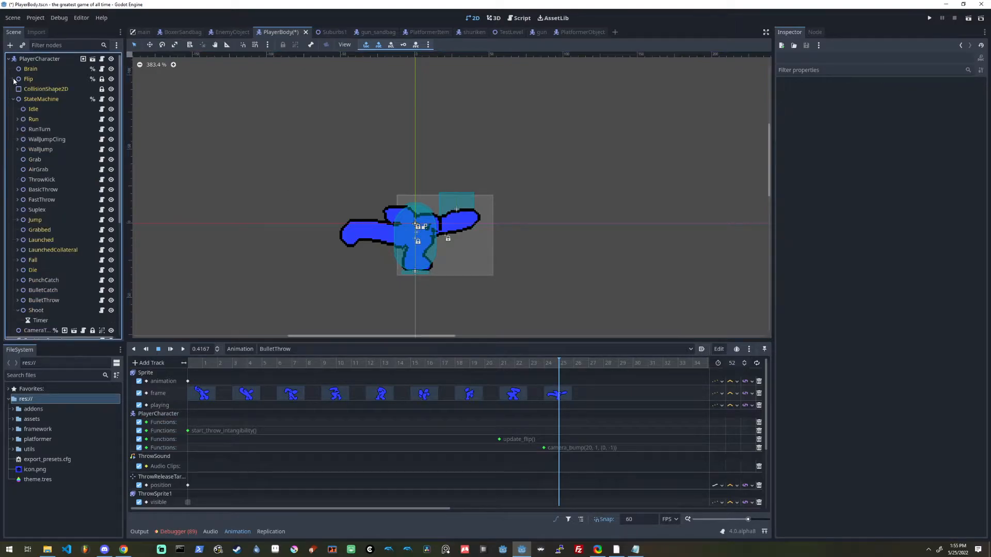
pyautogui.click(26, 90)
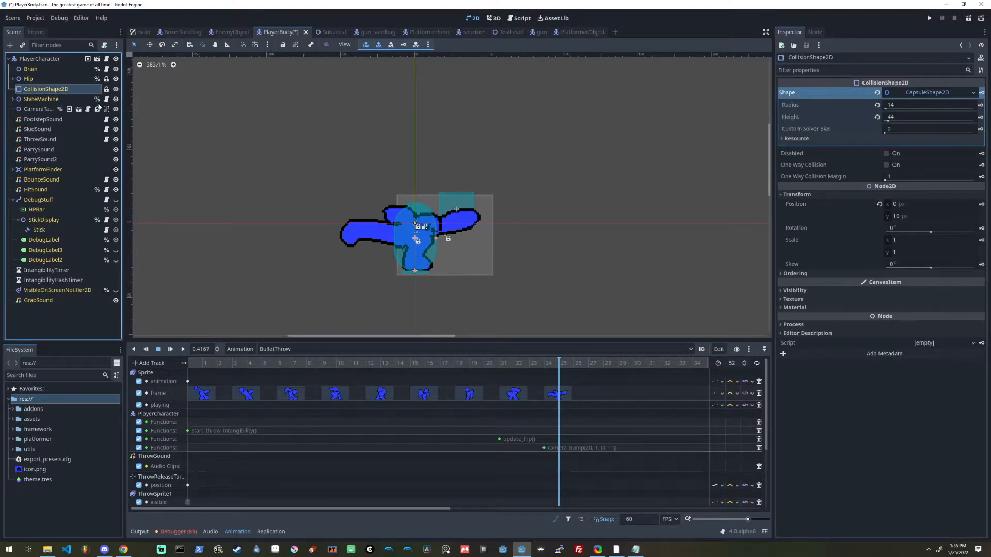
pyautogui.click(13, 79)
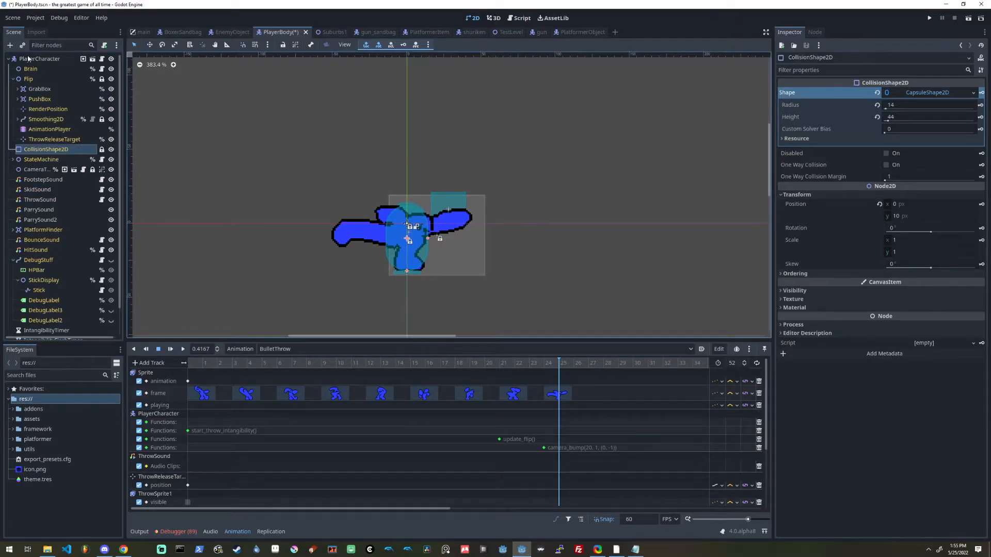
# Reopen the PlayerCharacter script, go to PlatformerObject2D and find the definition of the set_flip function.
pyautogui.click(101, 58)
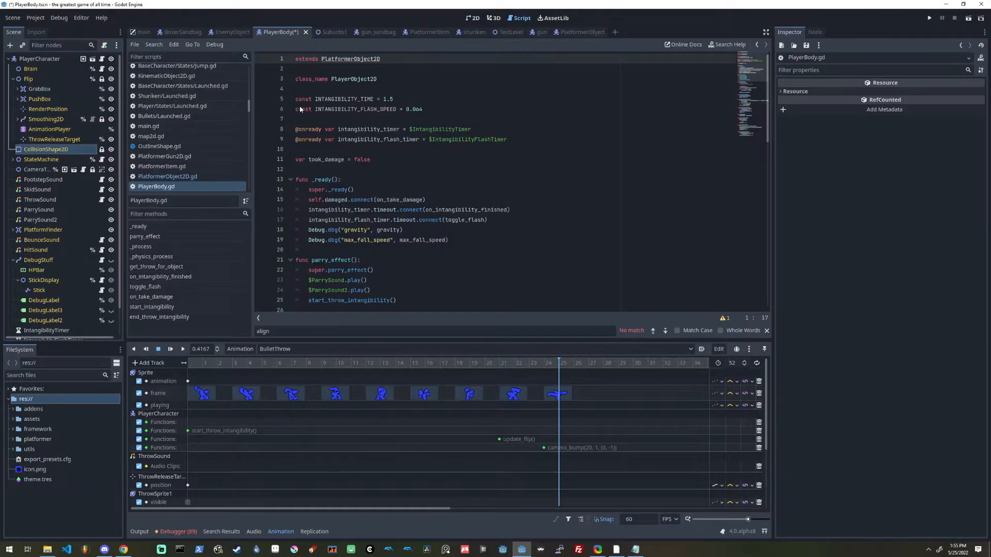
pyautogui.keyDown('ctrl'); pyautogui.click(355, 63); pyautogui.keyUp('ctrl')
pyautogui.hotkey('ctrl', 'f')
pyautogui.write('set_flip')
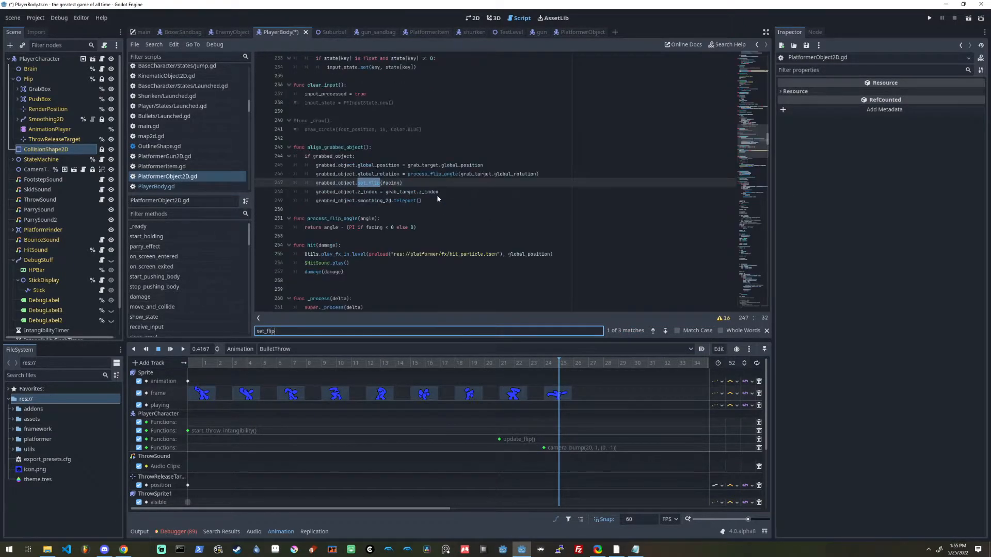
pyautogui.click(438, 191)
pyautogui.press('F3')
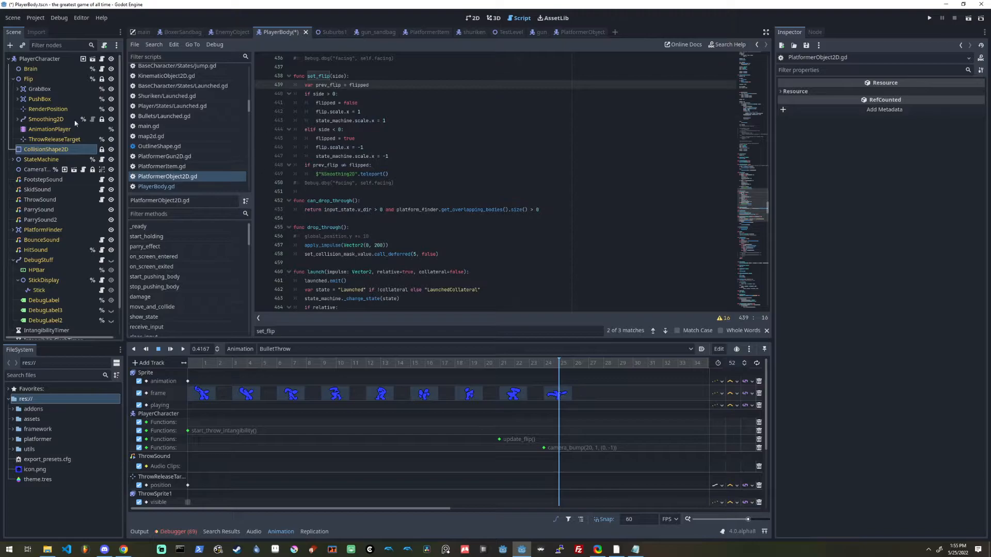
# Inspect the Flip node, then expand StateMachine and look through its state nodes.
pyautogui.scroll(1, 365, 120)
pyautogui.click(30, 79)
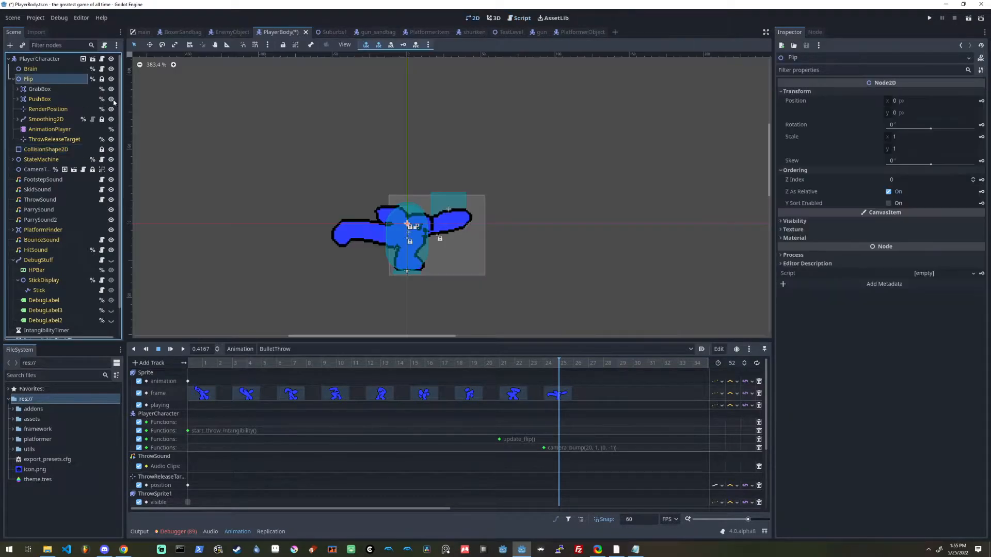
pyautogui.click(41, 160)
pyautogui.click(12, 160)
pyautogui.scroll(-3, 15, 174)
pyautogui.click(18, 195)
pyautogui.click(18, 195)
pyautogui.click(18, 194)
pyautogui.scroll(-2, 19, 195)
pyautogui.scroll(3, 18, 212)
pyautogui.click(18, 228)
pyautogui.scroll(2, 73, 166)
# Inspect the Brain and PlayerCharacter nodes, look over the scene tree, and open the PlayerCharacter script.
pyautogui.click(31, 69)
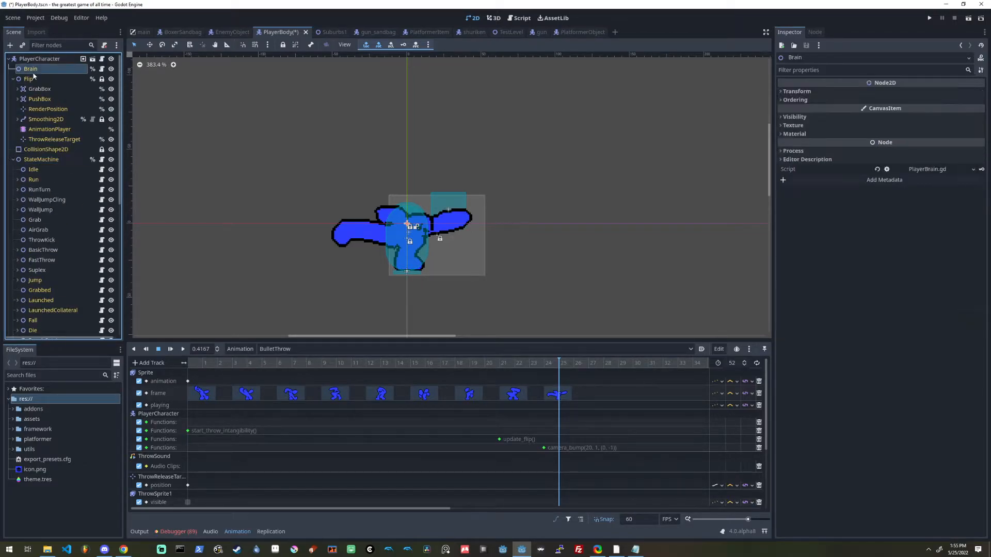
pyautogui.click(42, 59)
pyautogui.scroll(-10, 51, 289)
pyautogui.scroll(10, 87, 93)
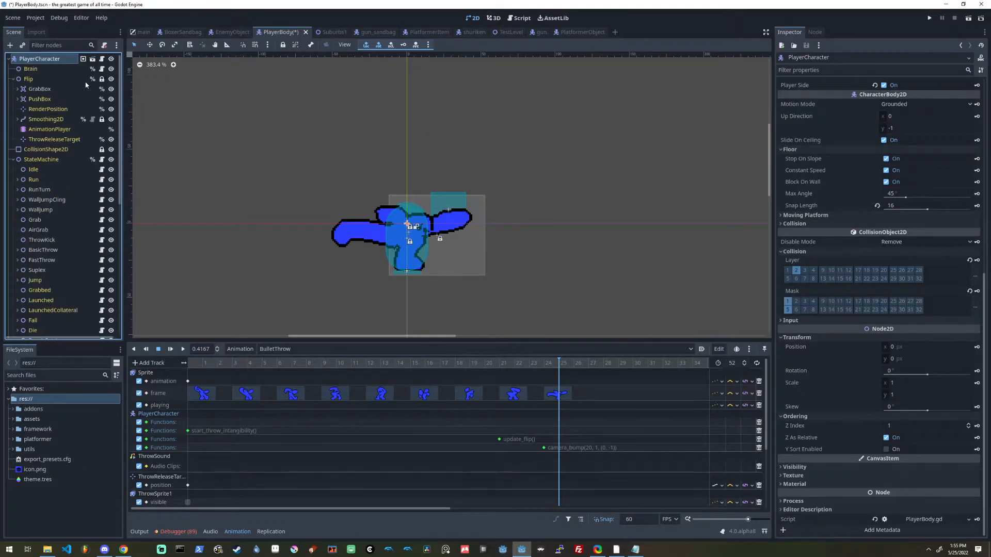
pyautogui.click(102, 58)
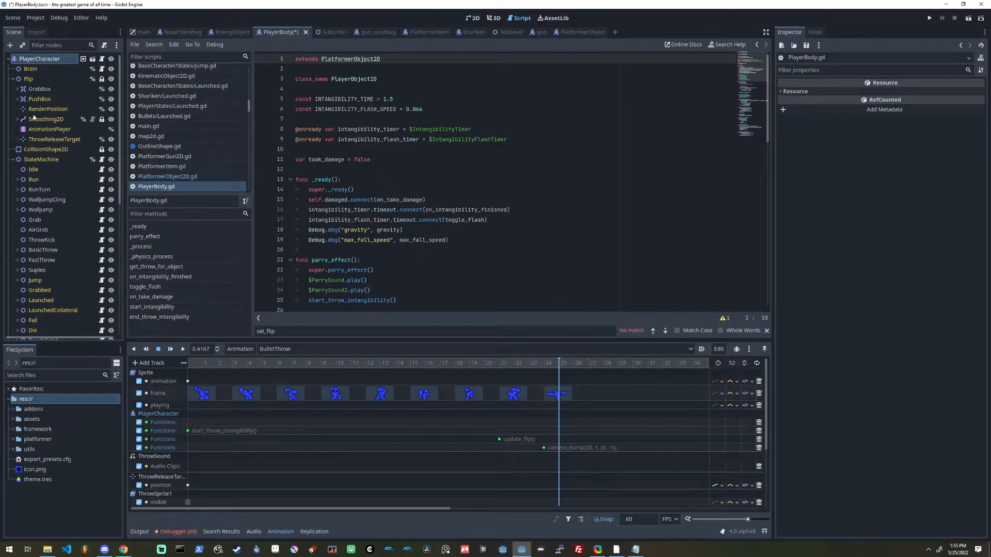
# Select the AnimationPlayer, scrub BulletThrow to frame 18 and inspect the GrabTarget position keyframe there.
pyautogui.click(28, 79)
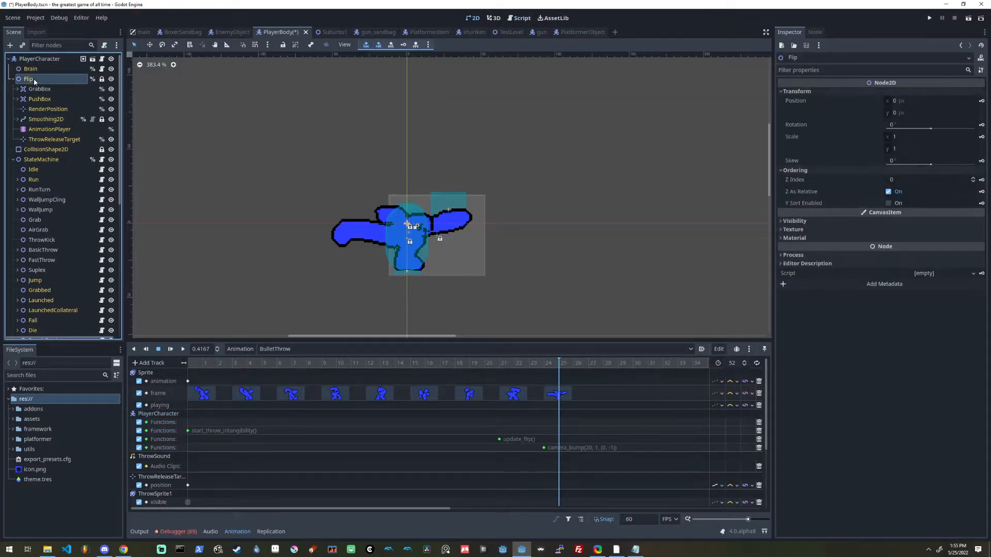
pyautogui.click(55, 130)
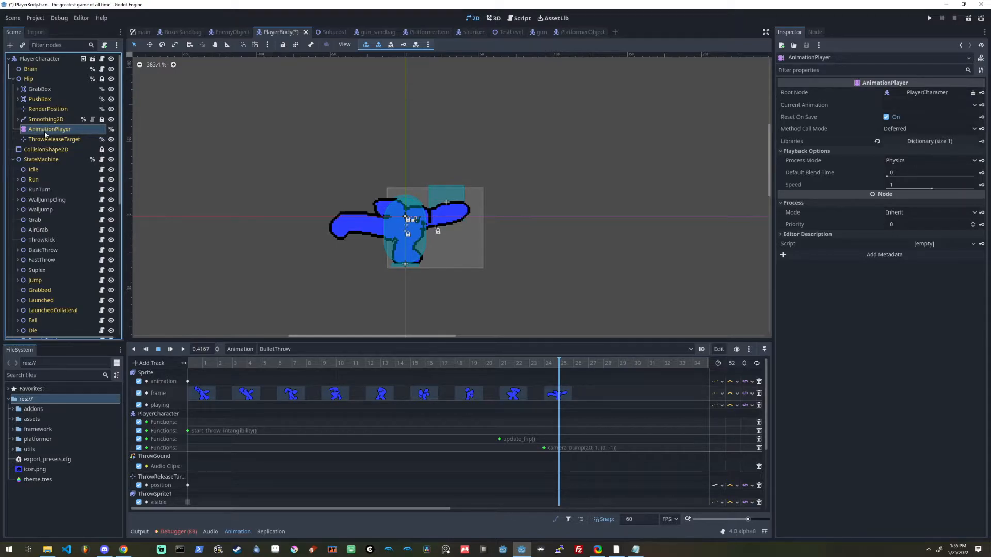
pyautogui.moveTo(243, 360); pyautogui.dragTo(451, 366)
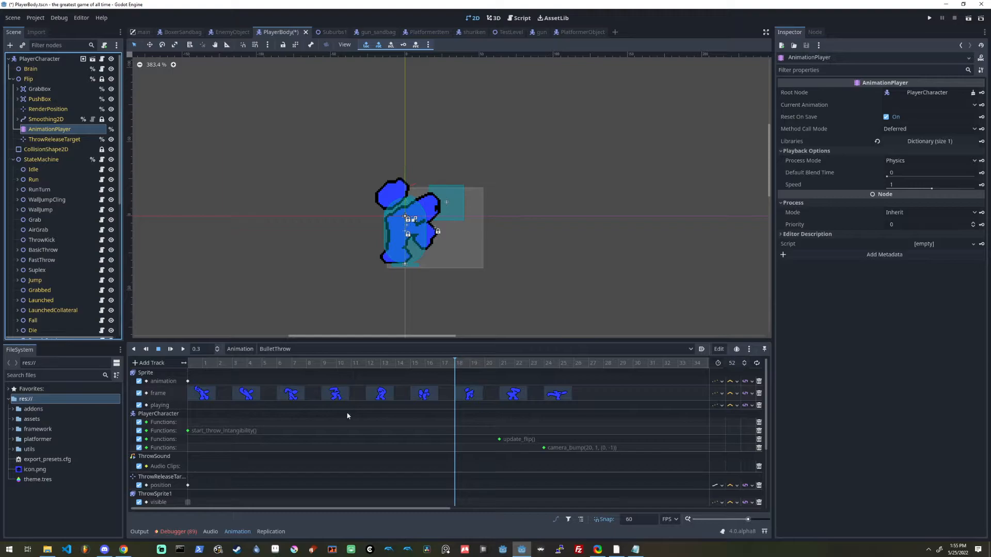
pyautogui.scroll(-3, 340, 411)
pyautogui.click(455, 444)
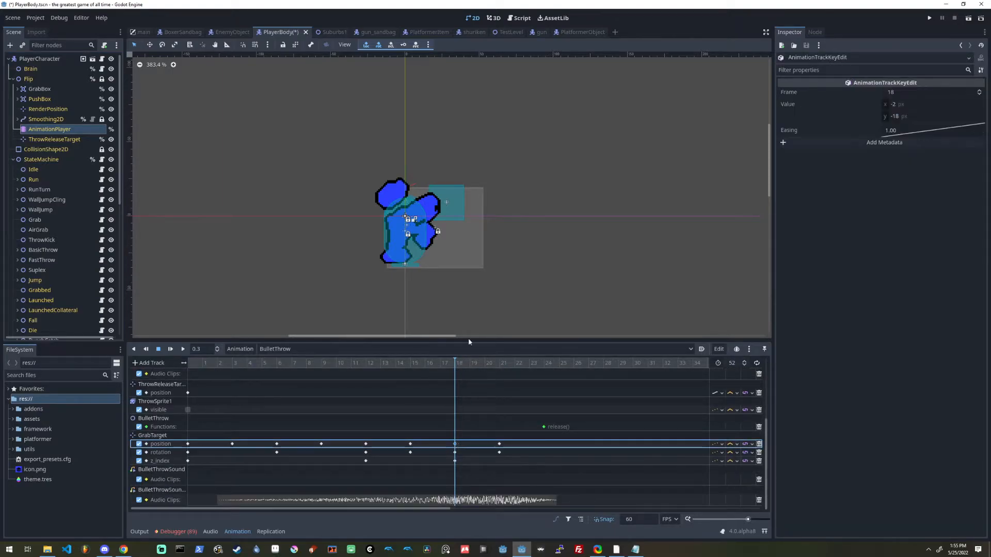
pyautogui.scroll(2, 467, 305)
# Scrub BulletThrow repeatedly up to frame 20 to check how GrabTarget moves with the sprite.
pyautogui.click(341, 375)
pyautogui.moveTo(310, 368); pyautogui.dragTo(487, 370)
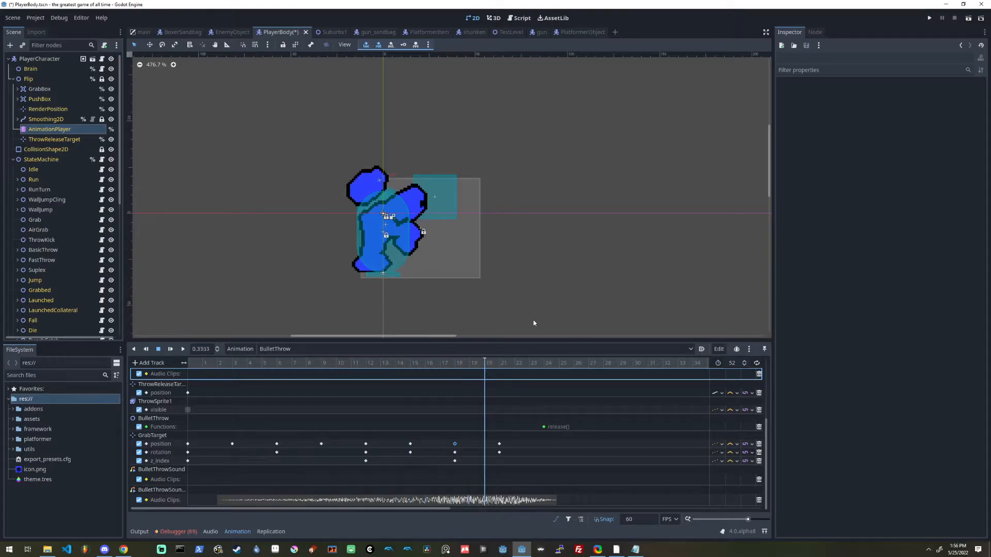
pyautogui.scroll(-2, 237, 155)
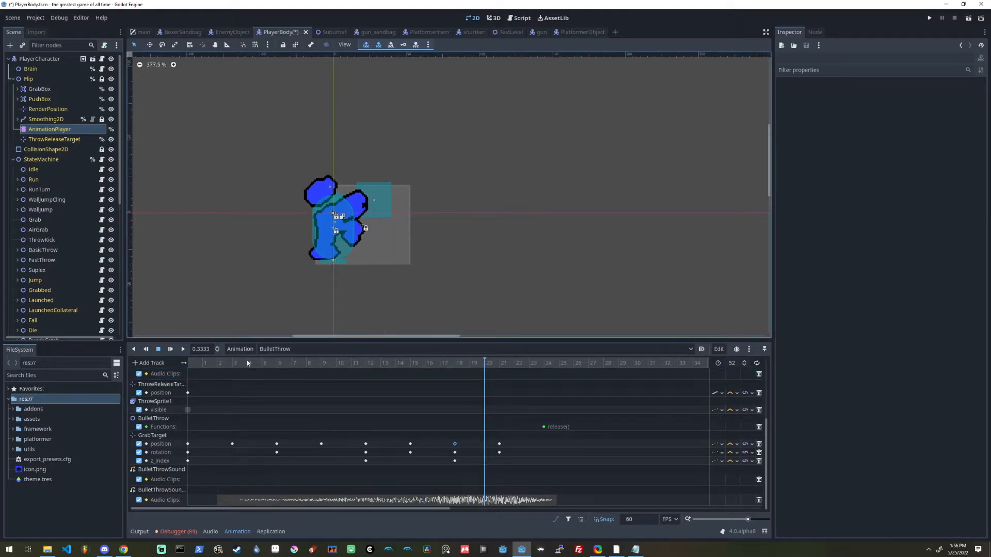
pyautogui.scroll(4, 246, 377)
pyautogui.moveTo(297, 510); pyautogui.dragTo(282, 510)
pyautogui.moveTo(227, 368); pyautogui.dragTo(482, 363)
# Look over the state nodes, select Flip and reopen the PlayerCharacter script.
pyautogui.scroll(-5, 47, 194)
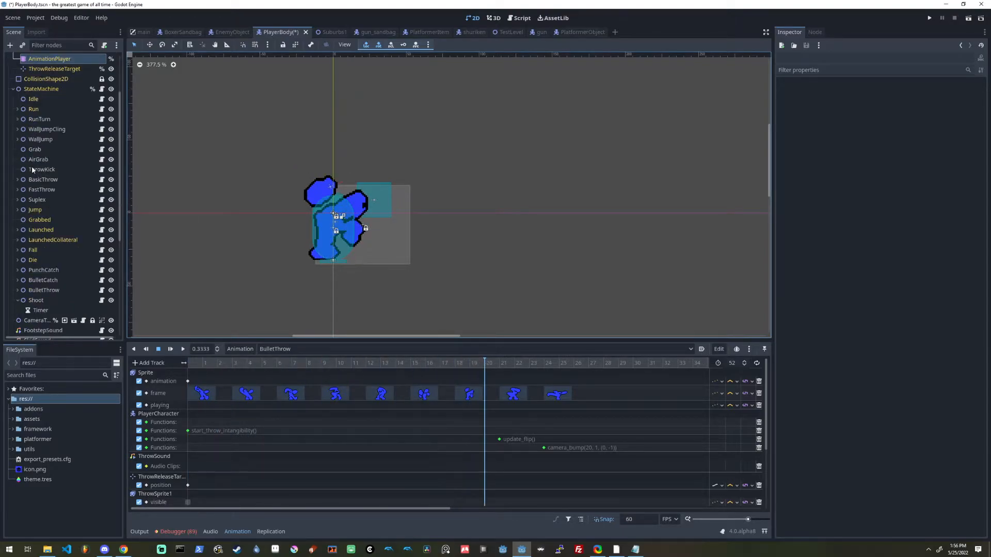
pyautogui.scroll(5, 46, 193)
pyautogui.click(52, 80)
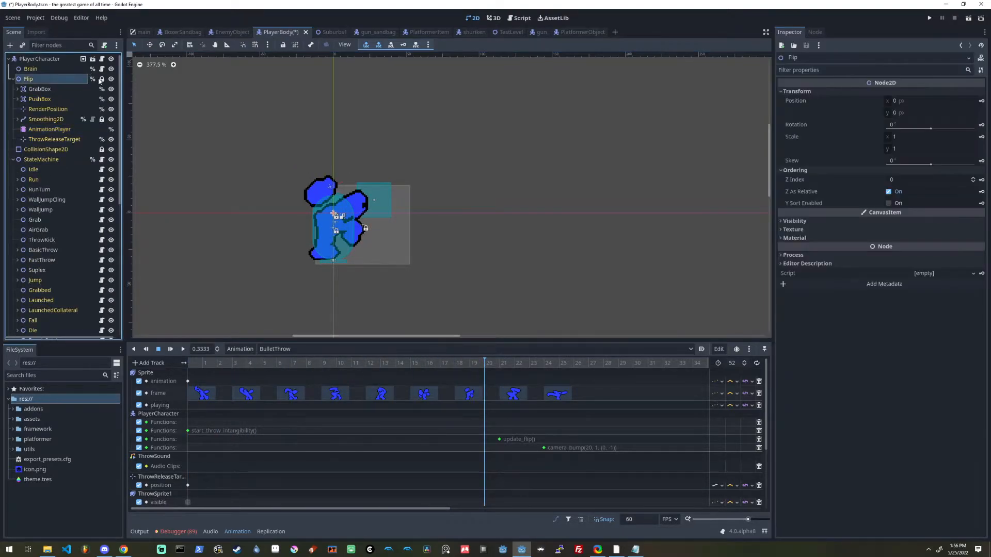
pyautogui.click(102, 59)
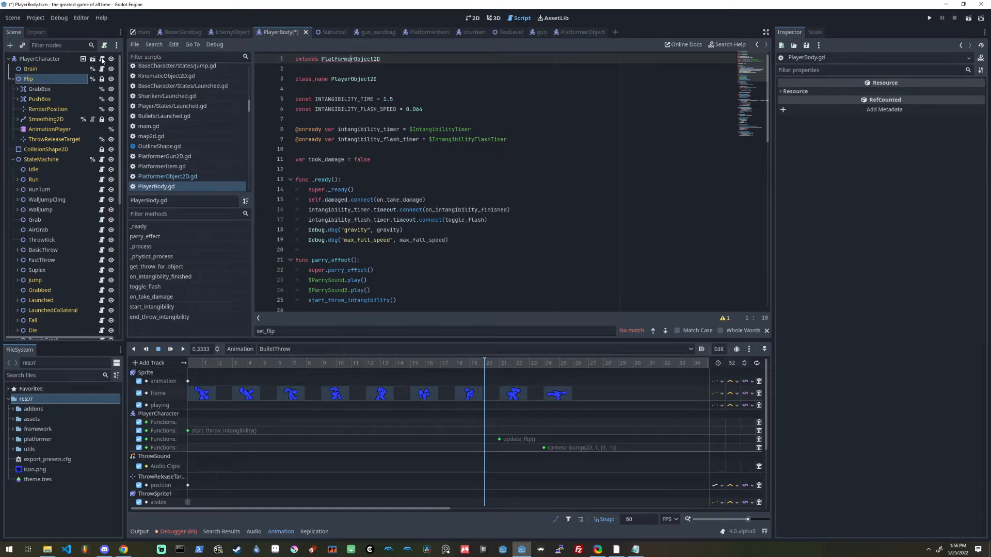
# Expand Smoothing2D under Flip and look through its child nodes, including the throw sprites and the hitboxes' collision shapes.
pyautogui.click(63, 79)
pyautogui.click(18, 120)
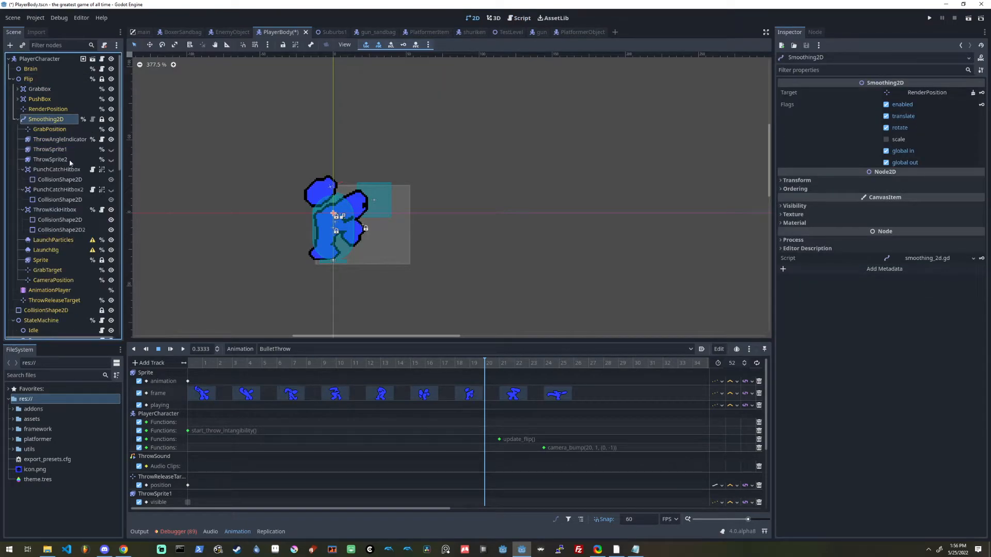
pyautogui.click(52, 160)
pyautogui.click(59, 199)
pyautogui.click(61, 230)
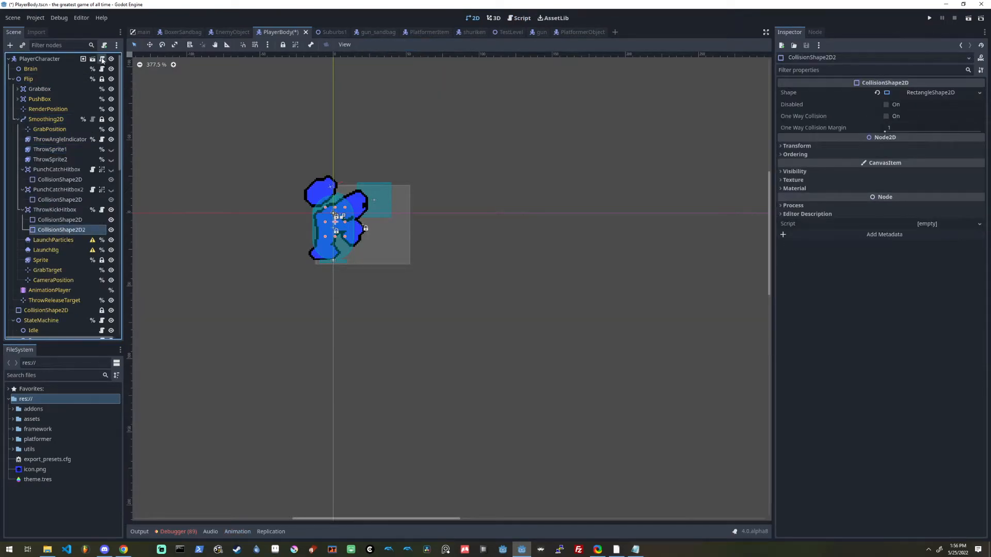
# Open the PlayerCharacter script, follow it to the PlatformerObject2D base class and review the set_flip function.
pyautogui.click(102, 60)
pyautogui.keyDown('ctrl'); pyautogui.click(347, 59); pyautogui.keyUp('ctrl')
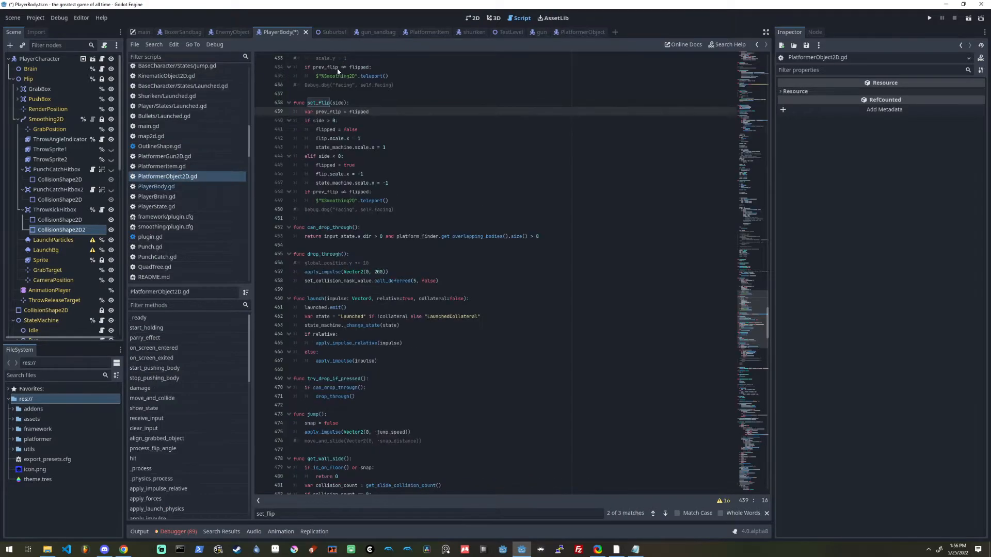
pyautogui.scroll(-2, 279, 323)
pyautogui.scroll(-2, 82, 307)
# Select the AnimationPlayer and scrub BulletThrow up to frame 14 in the 2D view to check the sprite's pose.
pyautogui.click(57, 255)
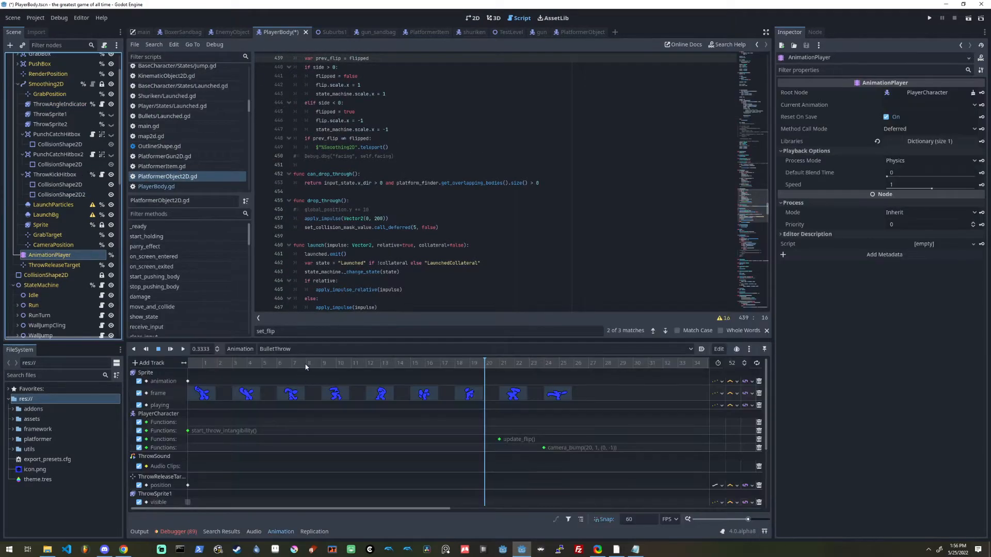
pyautogui.click(481, 19)
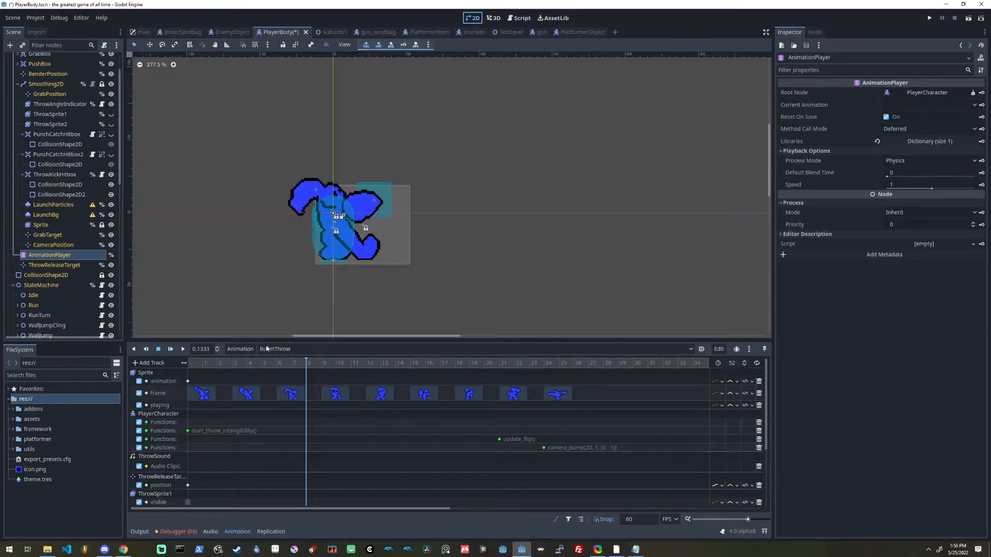
pyautogui.click(202, 372)
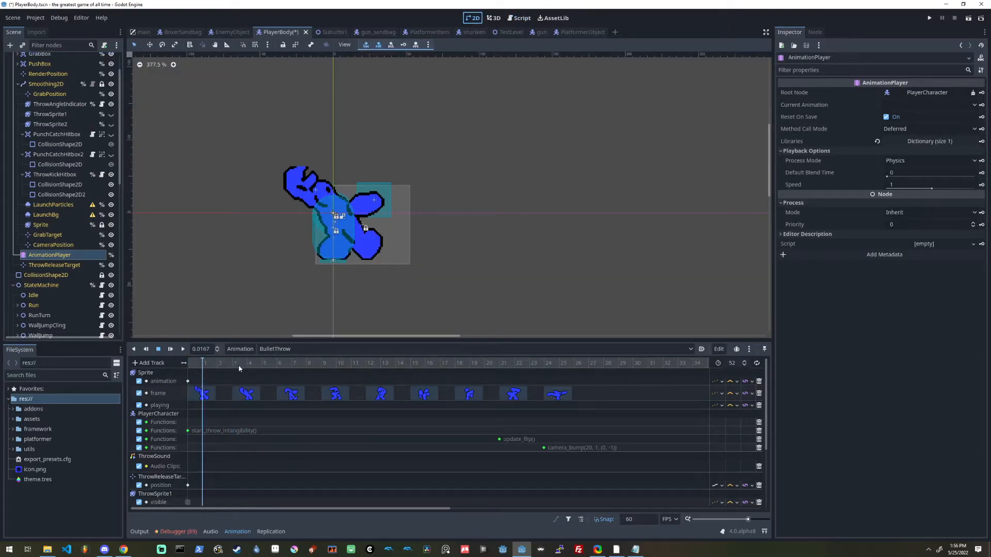
pyautogui.moveTo(206, 368); pyautogui.dragTo(397, 375)
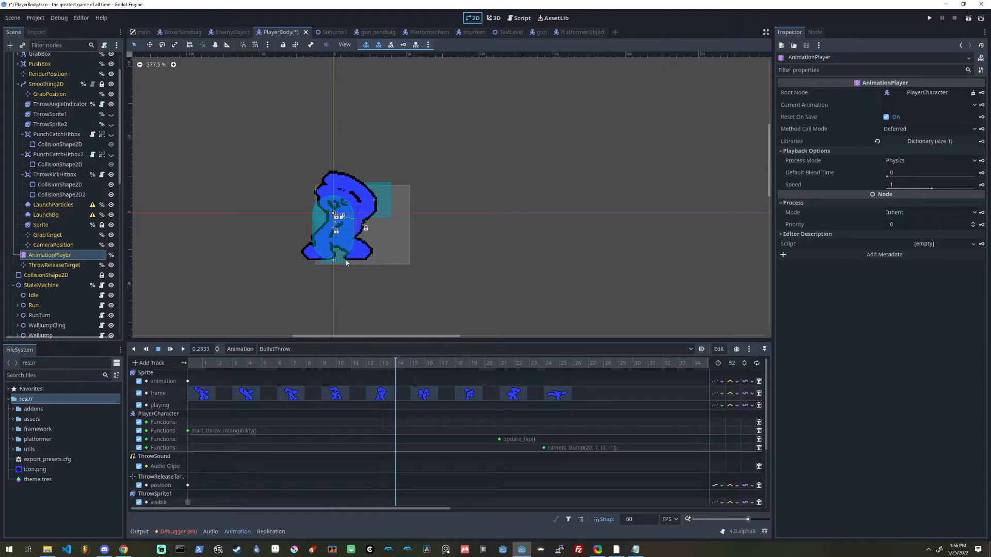
# Select GrabTarget in the 2D view, scrub the throw animation around it, and switch to the BasicThrow animation.
pyautogui.click(363, 223)
pyautogui.click(360, 219)
pyautogui.click(356, 219)
pyautogui.click(370, 367)
pyautogui.moveTo(371, 367); pyautogui.dragTo(407, 396)
pyautogui.click(297, 349)
pyautogui.click(296, 367)
# Open the PlatformerObject2D base script from the PlayerCharacter script and search it for _throw_release.
pyautogui.scroll(3, 86, 184)
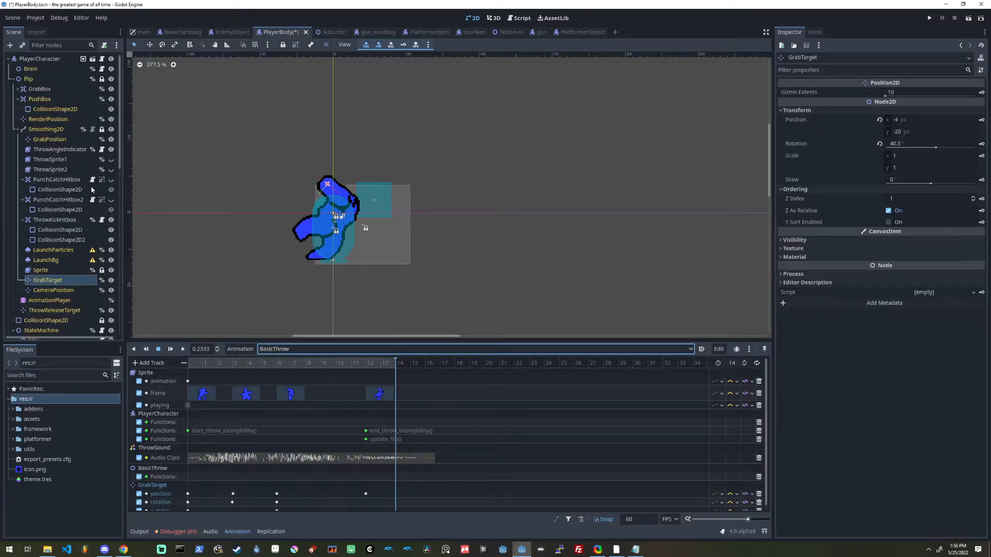
pyautogui.scroll(-2, 53, 188)
pyautogui.scroll(2, 52, 188)
pyautogui.scroll(-1, 51, 267)
pyautogui.scroll(1, 51, 267)
pyautogui.click(102, 59)
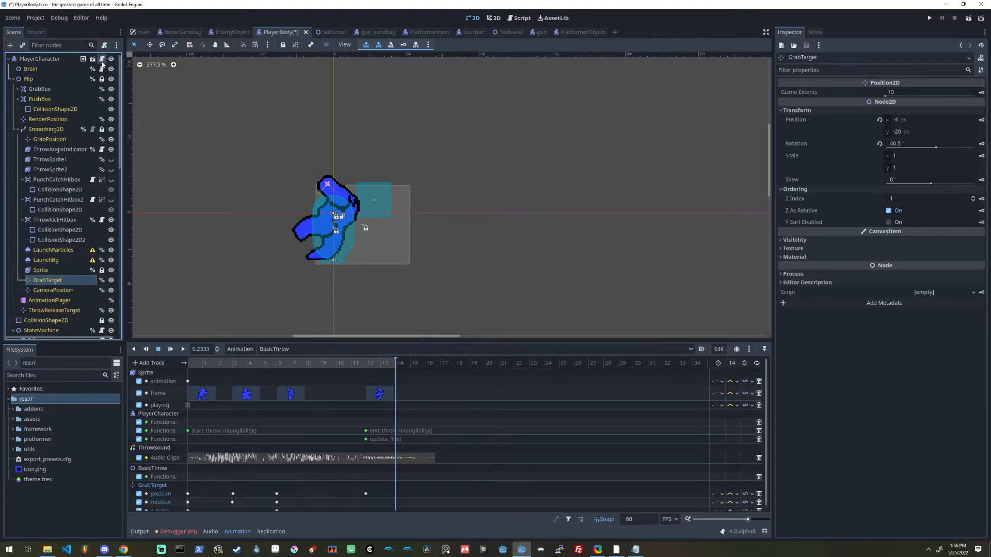
pyautogui.keyDown('ctrl'); pyautogui.click(345, 58); pyautogui.keyUp('ctrl')
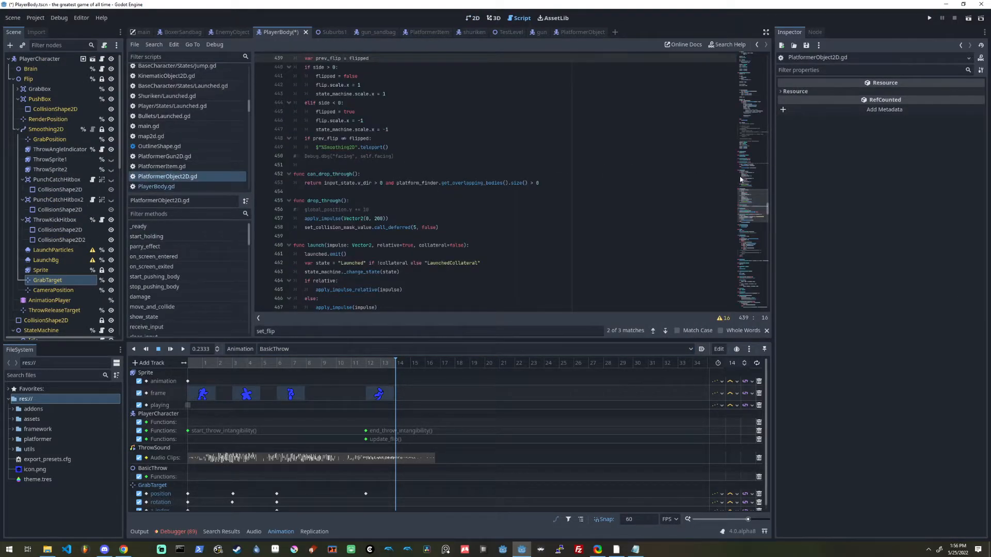
pyautogui.scroll(-10, 743, 196)
pyautogui.click(549, 234)
pyautogui.hotkey('ctrl', 'f')
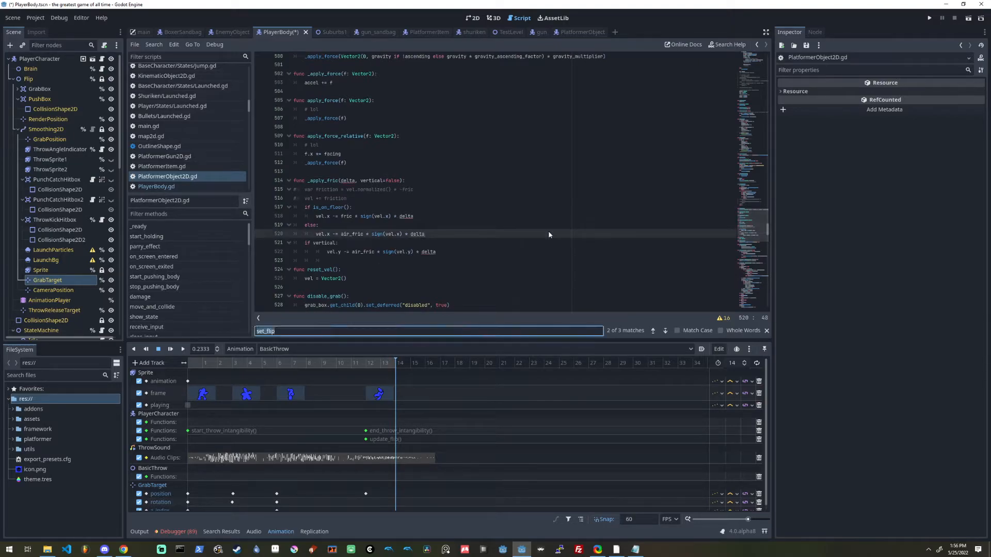
pyautogui.write('_throw_release')
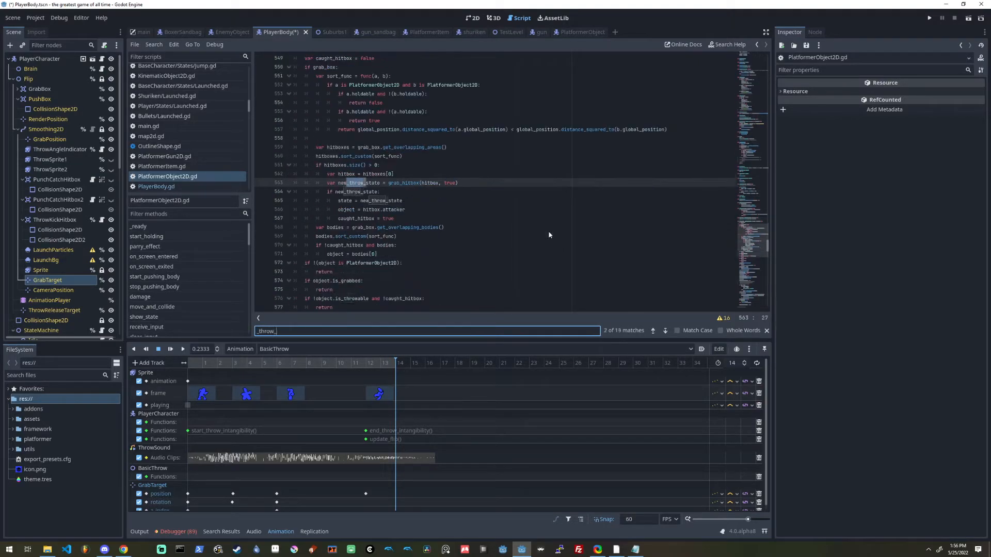
# Read through the setup_release, _throw_release and drop functions in PlatformerObject2D, highlighting the calls that release the grabbed object.
pyautogui.click(311, 183)
pyautogui.scroll(-4, 331, 155)
pyautogui.doubleClick(324, 94)
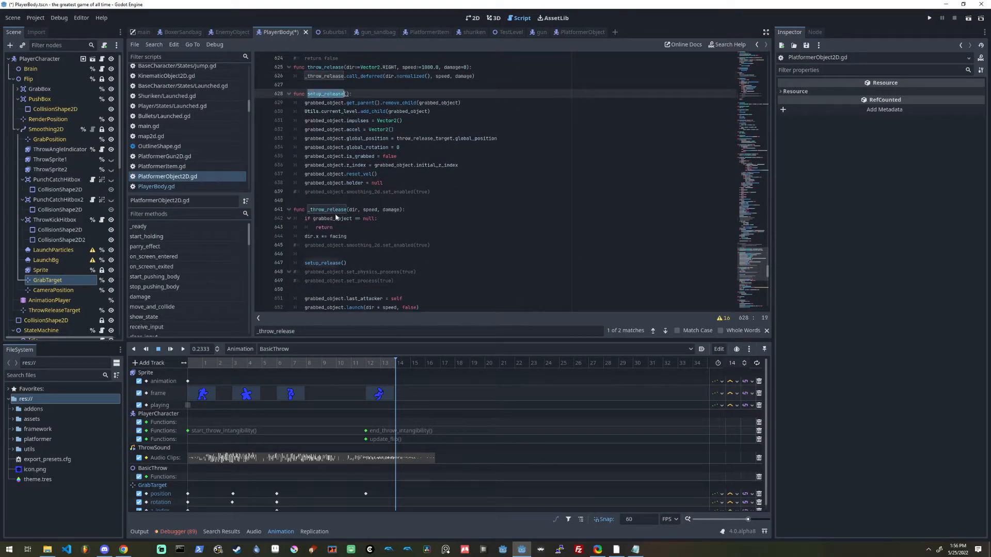
pyautogui.doubleClick(328, 209)
pyautogui.scroll(-5, 761, 268)
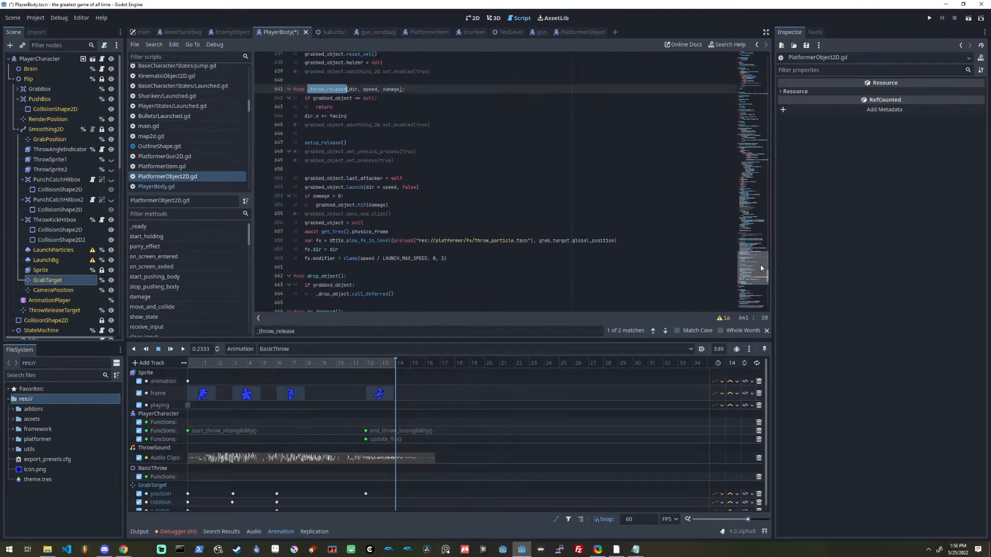
pyautogui.doubleClick(323, 142)
pyautogui.scroll(-4, 308, 183)
pyautogui.scroll(-2, 308, 183)
pyautogui.doubleClick(320, 214)
# Examine the body of setup_release, from reparenting the grabbed object to the level through clearing its holder.
pyautogui.scroll(13, 408, 214)
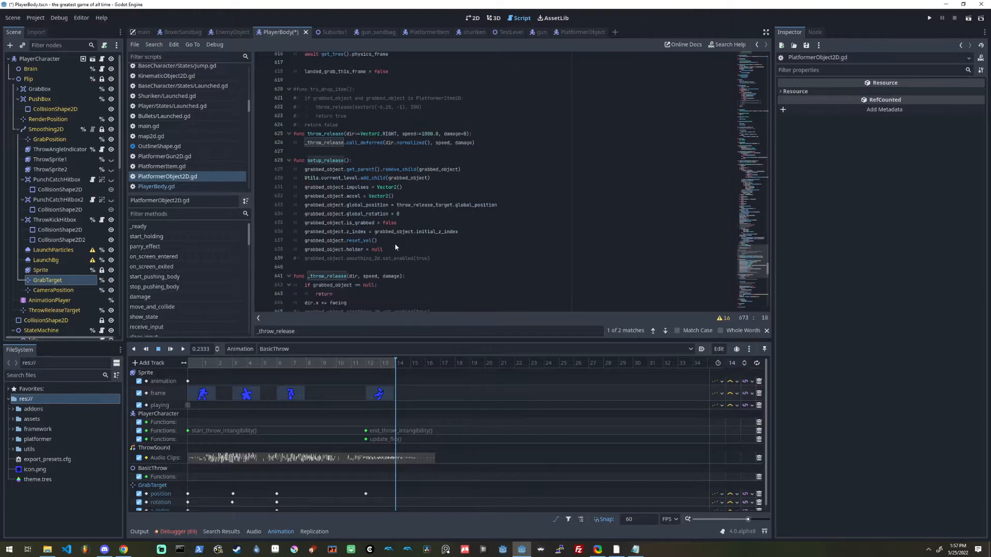
pyautogui.scroll(-1, 395, 250)
pyautogui.moveTo(417, 224); pyautogui.dragTo(289, 142)
pyautogui.click(327, 144)
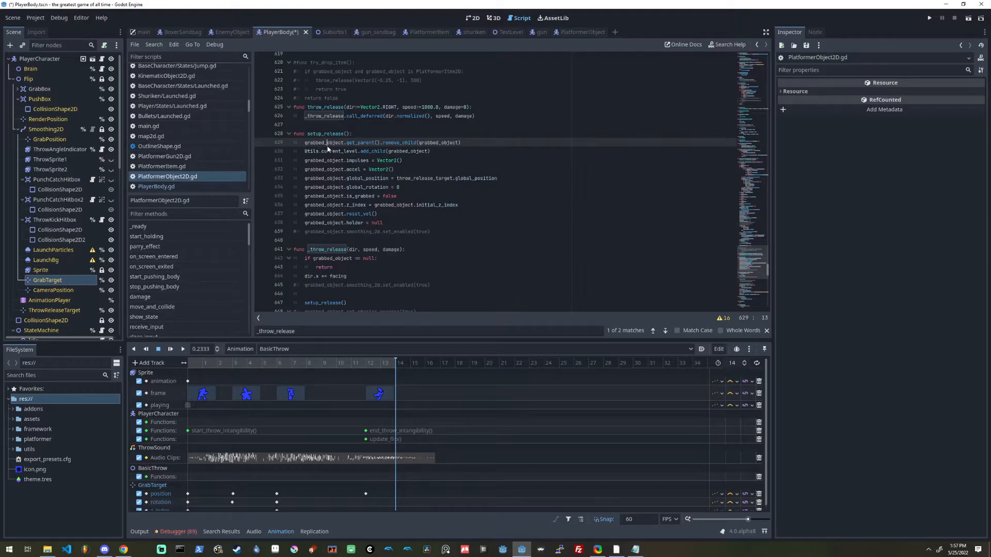
pyautogui.moveTo(303, 160); pyautogui.dragTo(249, 149)
pyautogui.click(463, 221)
pyautogui.click(397, 223)
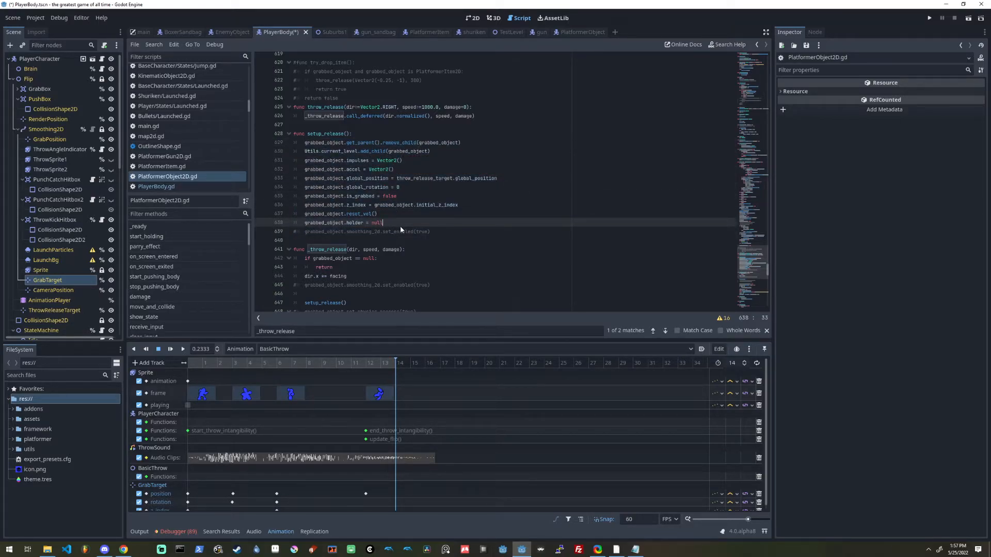
# Examine _throw_release, highlighting its dir and speed parameters and how they are passed to the launch call.
pyautogui.scroll(-2, 427, 222)
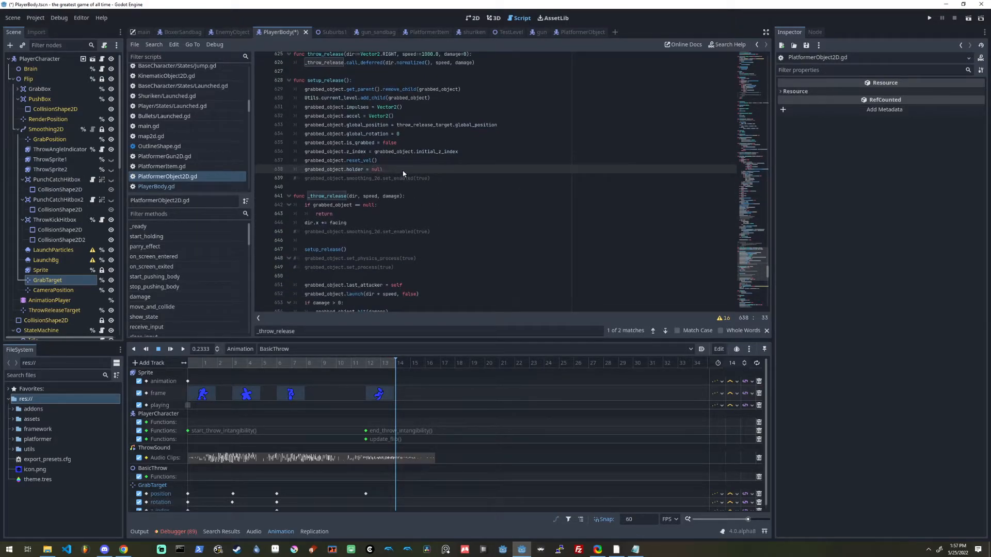
pyautogui.scroll(-4, 403, 174)
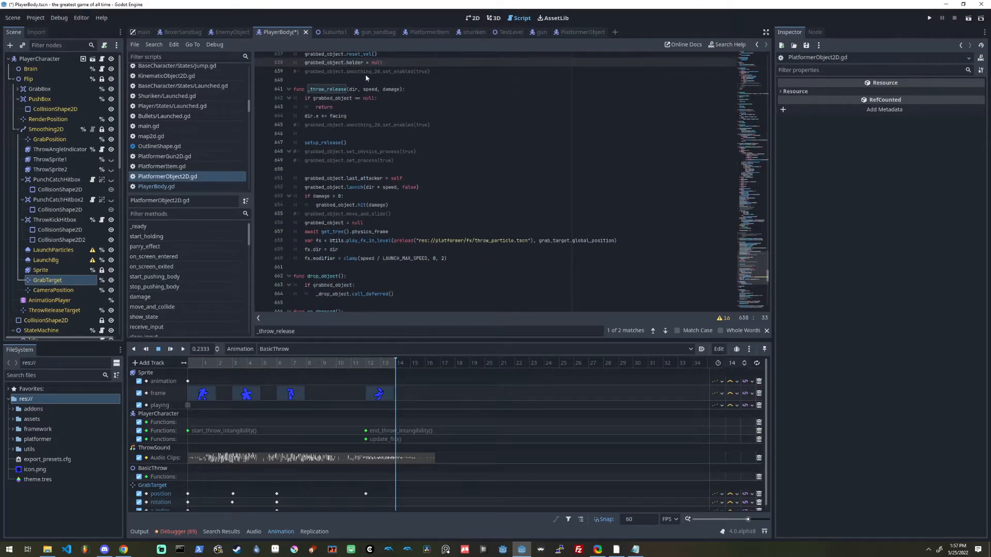
pyautogui.moveTo(349, 90); pyautogui.dragTo(380, 90)
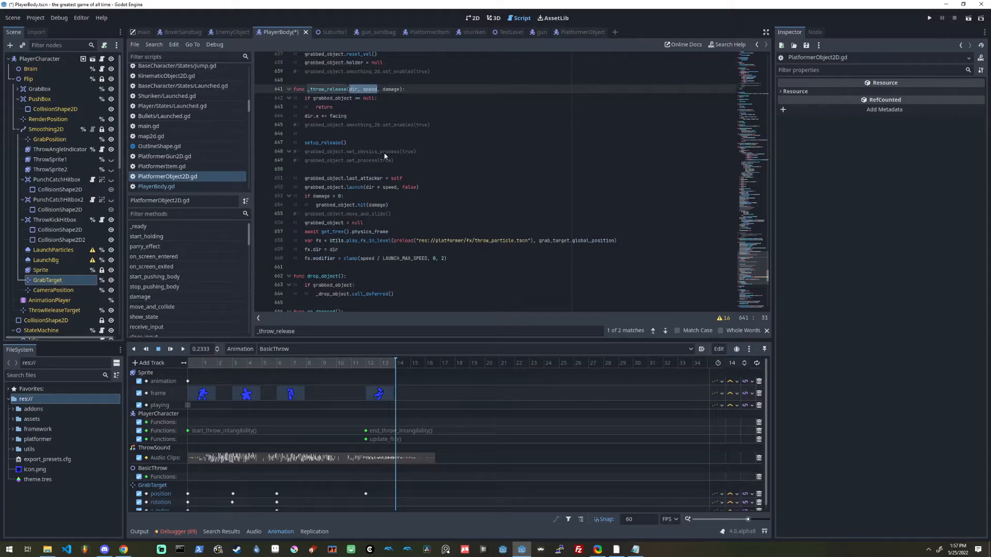
pyautogui.scroll(-1, 364, 196)
pyautogui.click(396, 161)
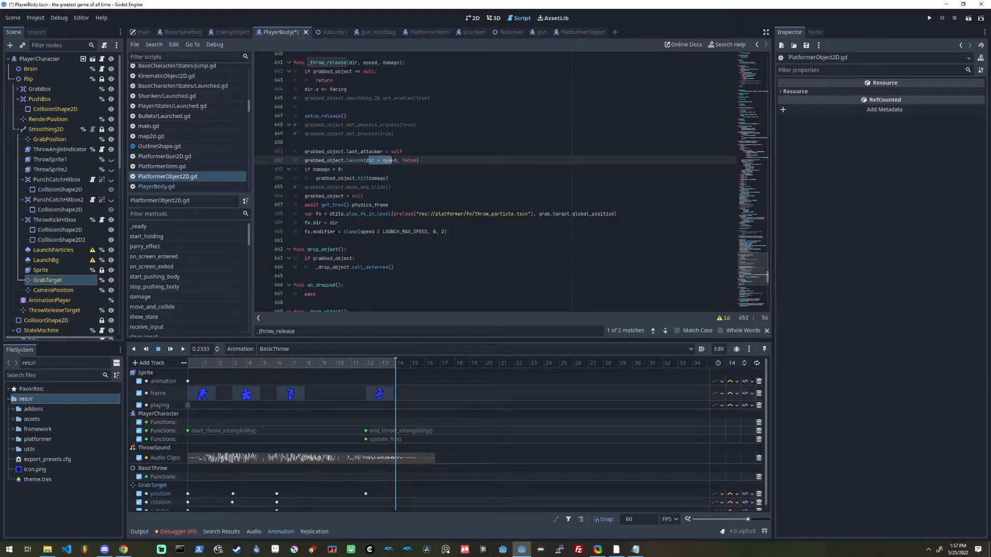
# Search PlatformerObject2D for "launch(" and cycle through the matches to the launch function's definition.
pyautogui.click(356, 161)
pyautogui.hotkey('ctrl', 'f')
pyautogui.write('launch')
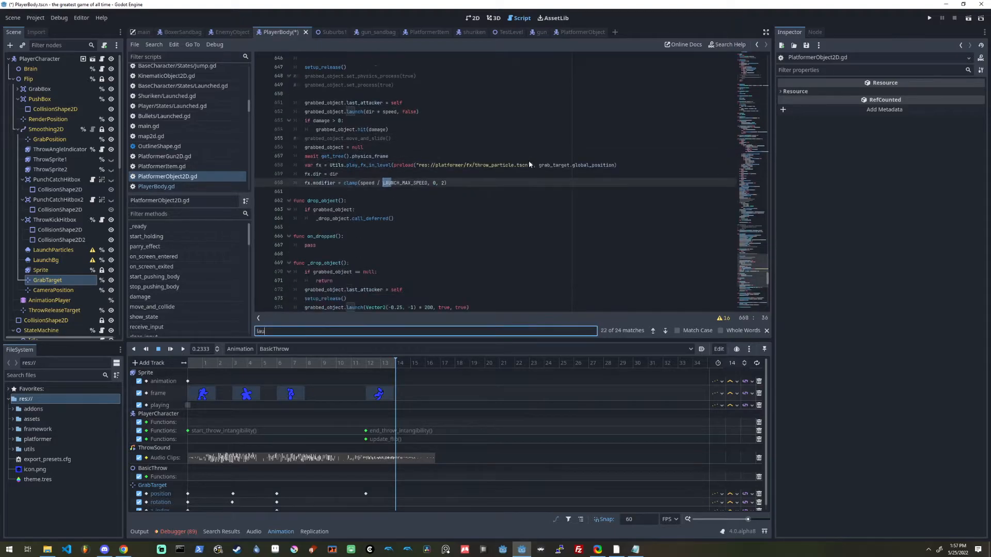
pyautogui.press('Return')
pyautogui.press('Return')
pyautogui.press('Return')
pyautogui.press('Return')
pyautogui.press('Return')
pyautogui.press('Return')
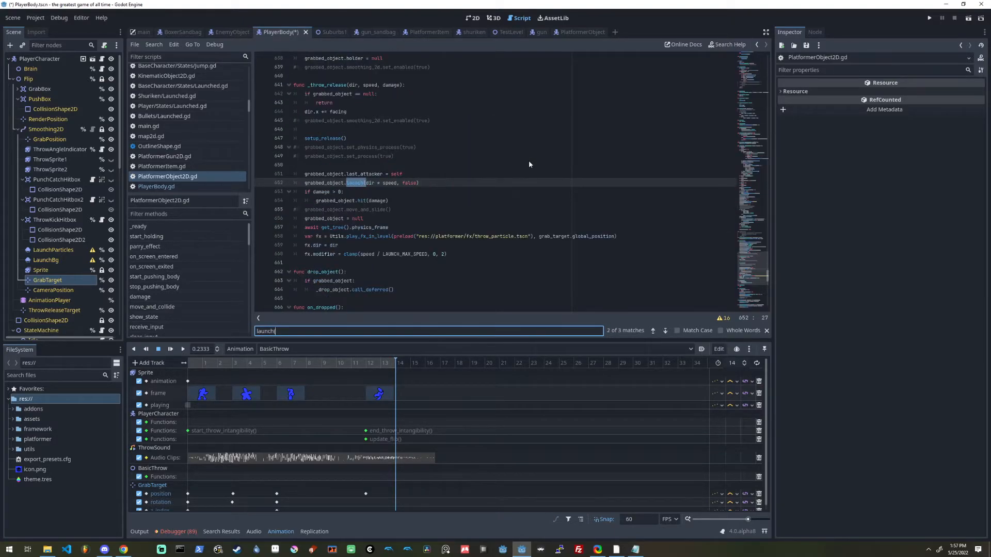
pyautogui.scroll(-3, 379, 183)
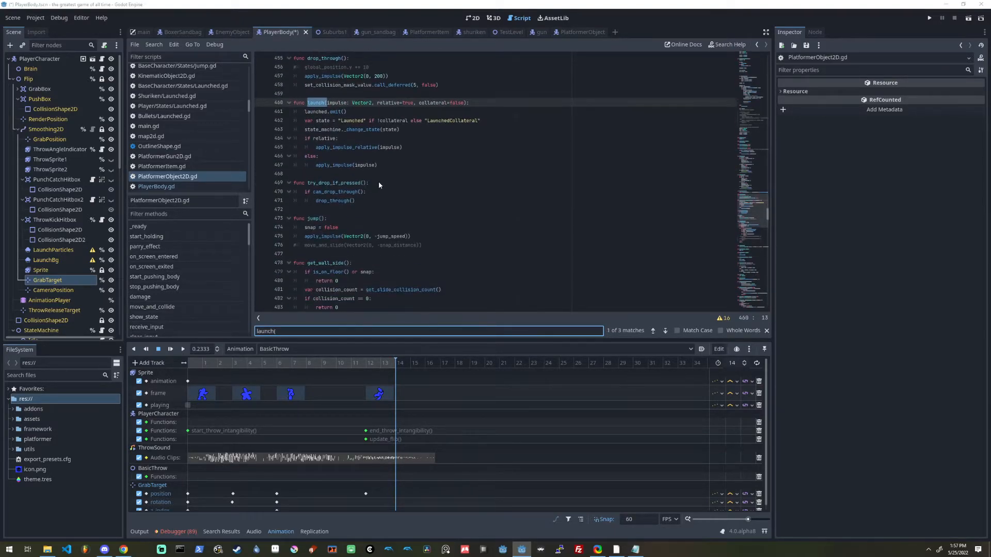
# Examine the launch function, highlighting the "Launched" state name and the relative and non-relative impulse branches.
pyautogui.scroll(1, 347, 165)
pyautogui.click(347, 183)
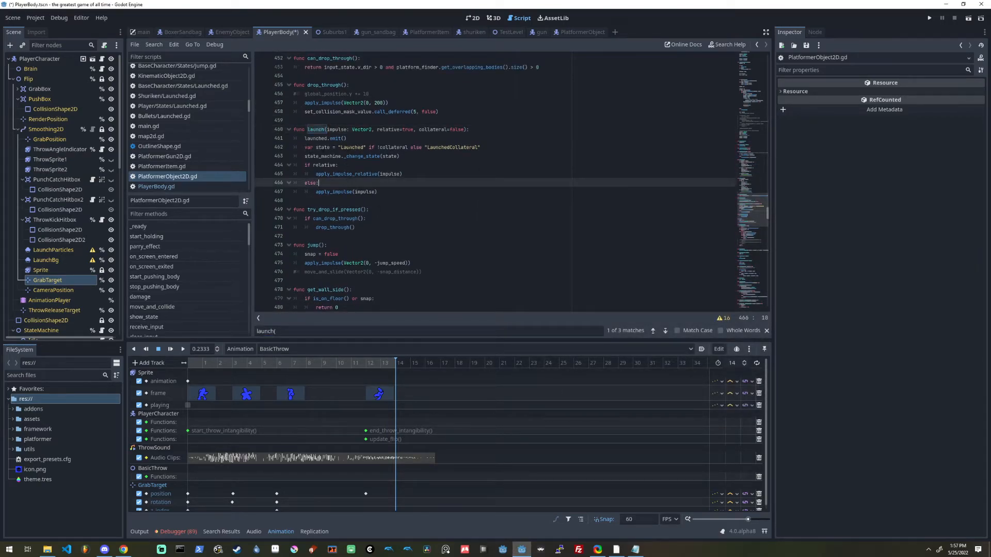
pyautogui.doubleClick(349, 148)
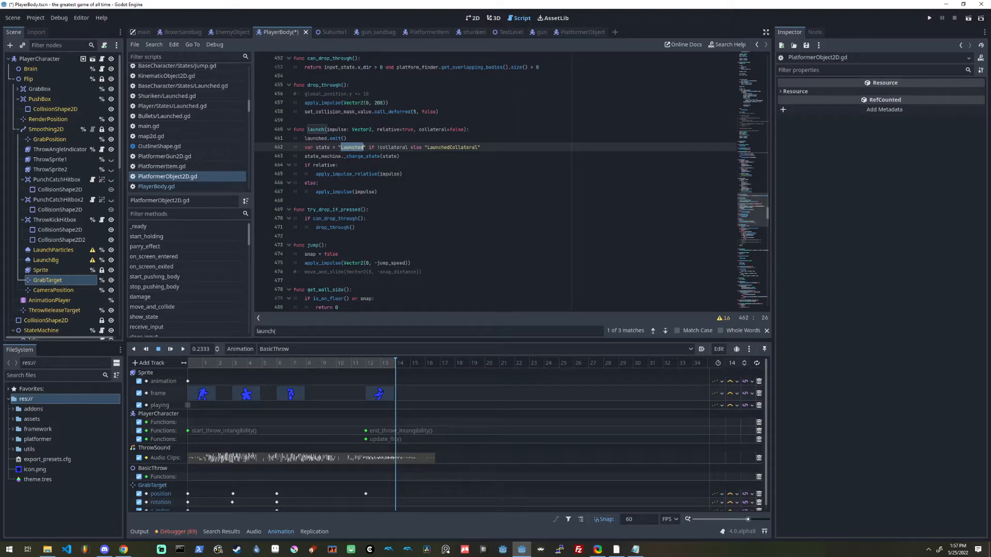
pyautogui.moveTo(304, 165); pyautogui.dragTo(381, 192)
pyautogui.click(381, 192)
# Open the Launched state's script from the StateMachine, follow it to the base Launched script and look through its code.
pyautogui.scroll(-2, 66, 290)
pyautogui.scroll(-6, 66, 290)
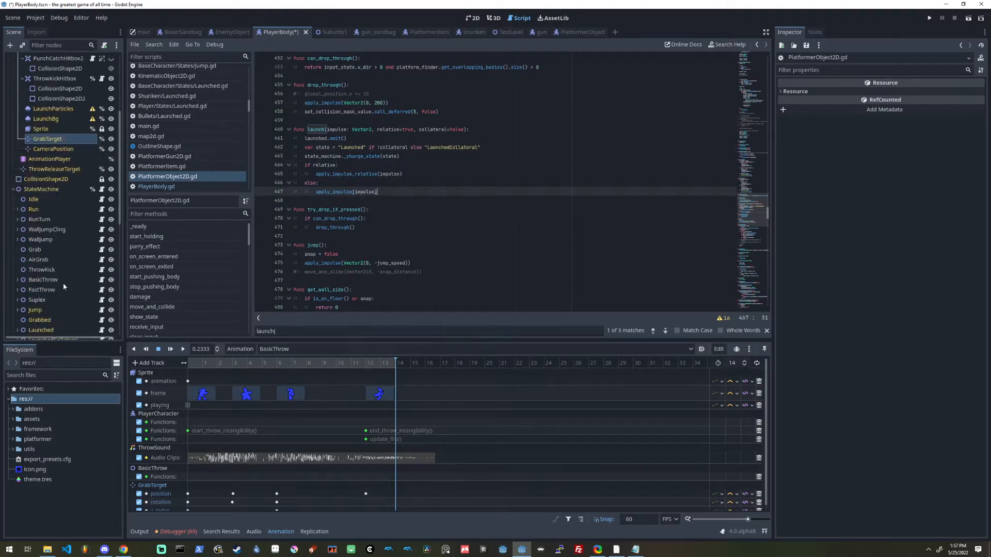
pyautogui.click(102, 225)
pyautogui.click(372, 67)
pyautogui.keyDown('ctrl'); pyautogui.click(373, 62); pyautogui.keyUp('ctrl')
pyautogui.scroll(1, 495, 182)
pyautogui.moveTo(748, 84); pyautogui.dragTo(763, 110)
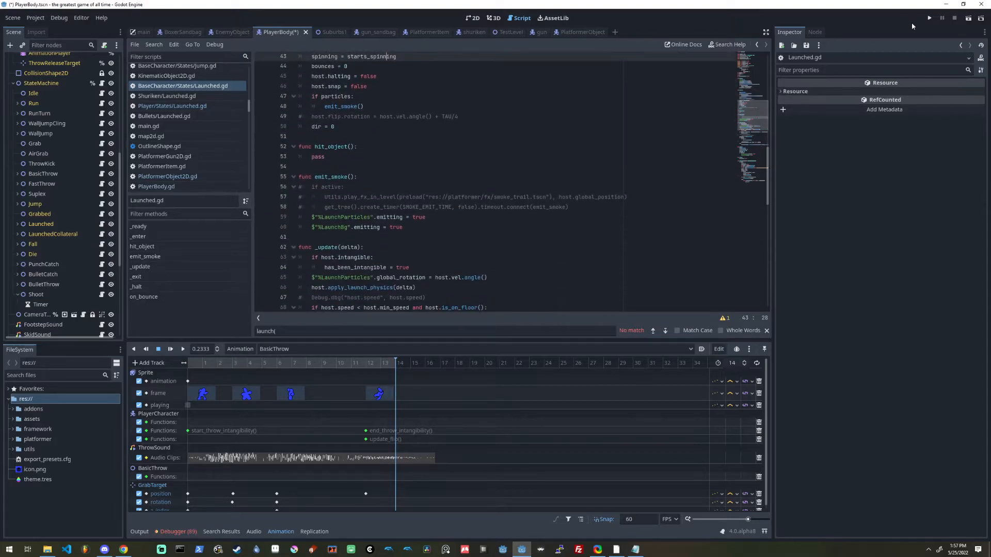
# Run the project and test moving, jumping, grabbing and throwing another character in the level.
pyautogui.click(929, 18)
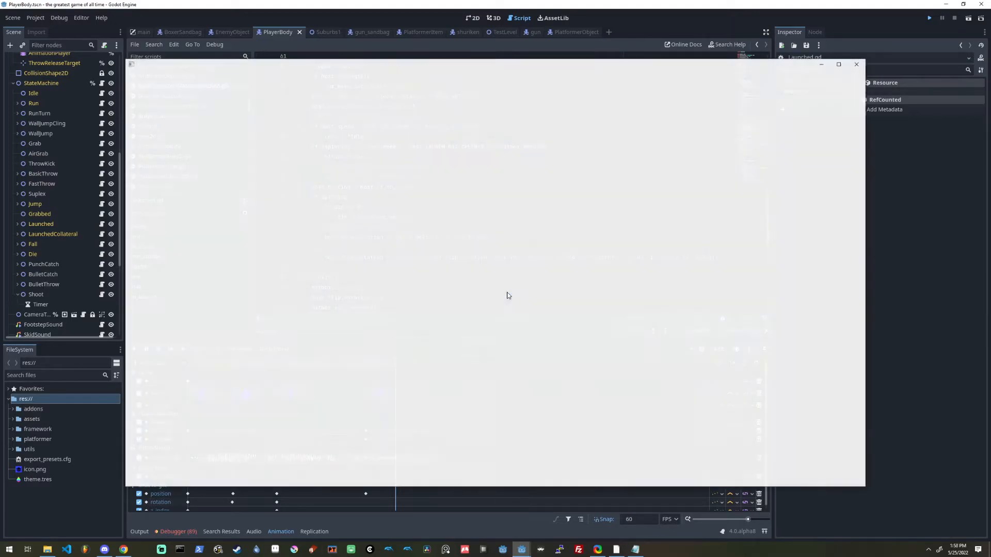
pyautogui.press('d')
pyautogui.press('space')
pyautogui.press('j')
pyautogui.press('j')
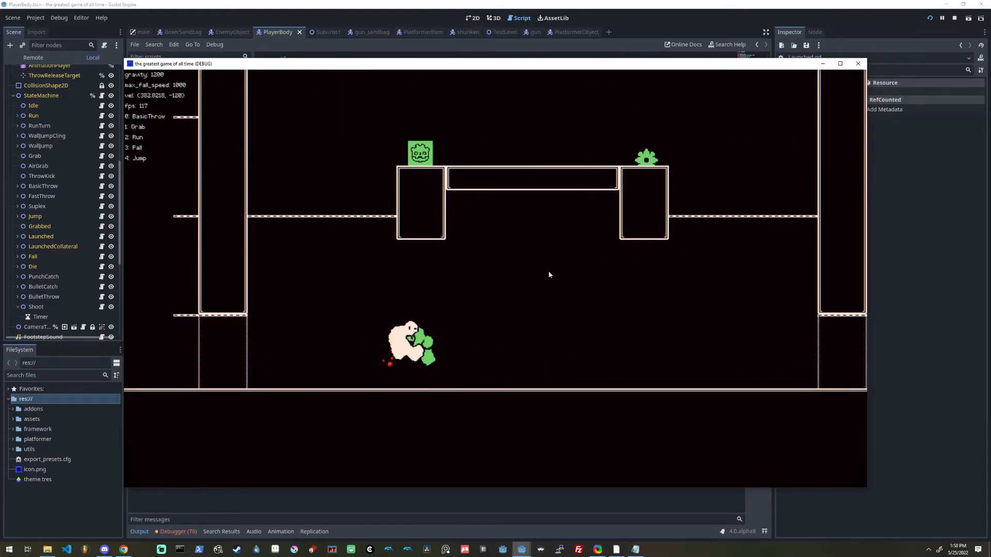
pyautogui.press('d')
pyautogui.press('space')
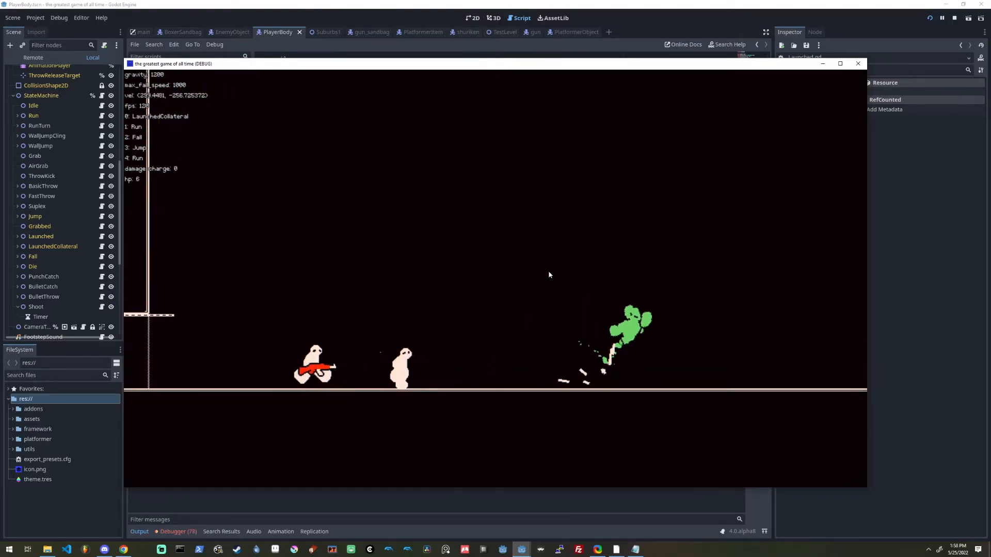
# Turn back in the running game to grab and throw another character, and keep moving among the enemies.
pyautogui.press('a')
pyautogui.press('j')
pyautogui.press('d')
pyautogui.press('j')
pyautogui.press('d')
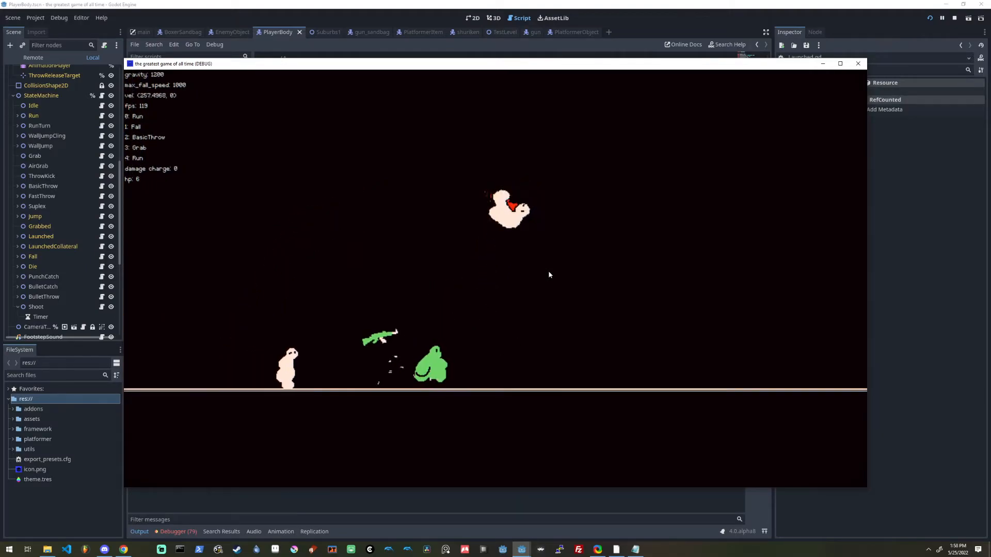
pyautogui.press('a')
pyautogui.press('d')
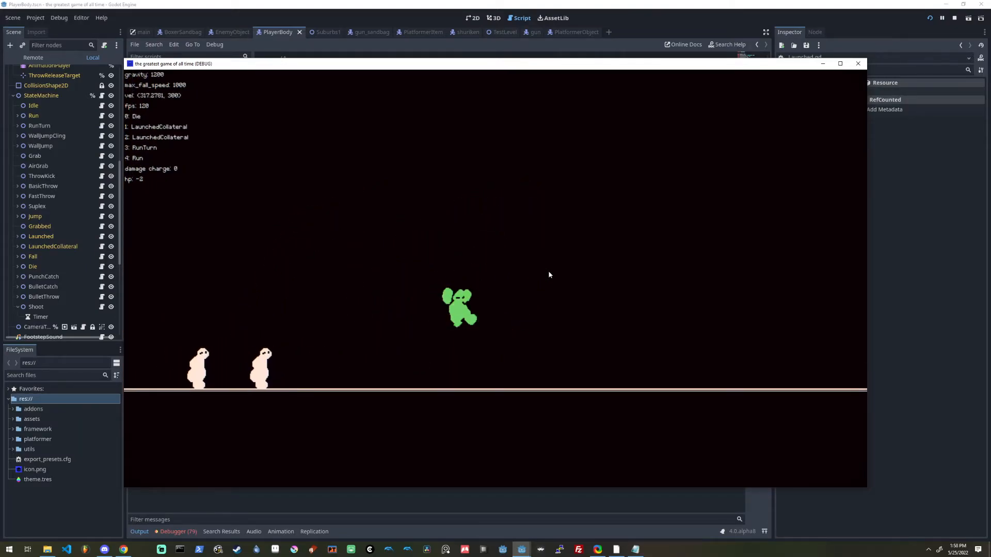
# Stop the running game and review the spinning logic in _update and the _exit function of the base Launched script.
pyautogui.click(956, 19)
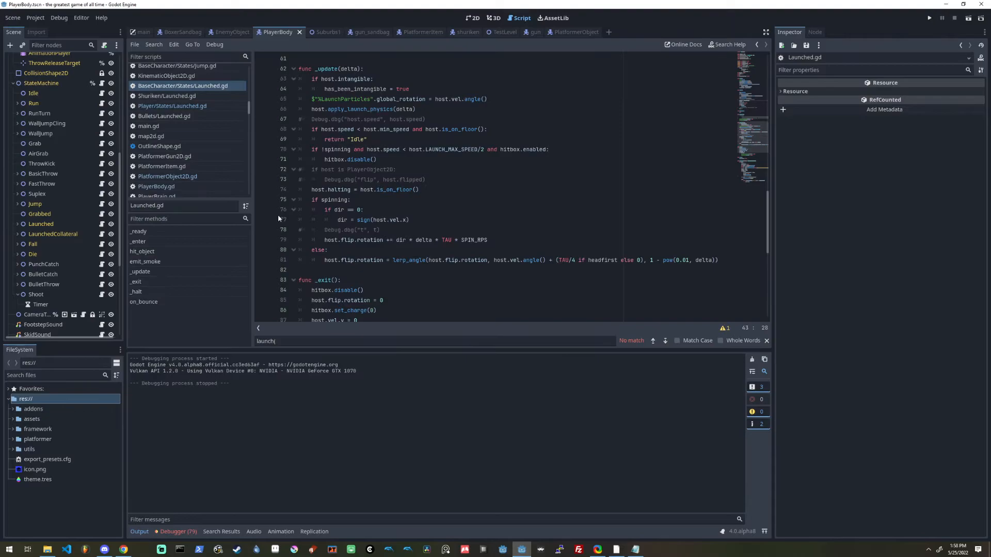
pyautogui.click(497, 221)
pyautogui.scroll(-1, 485, 223)
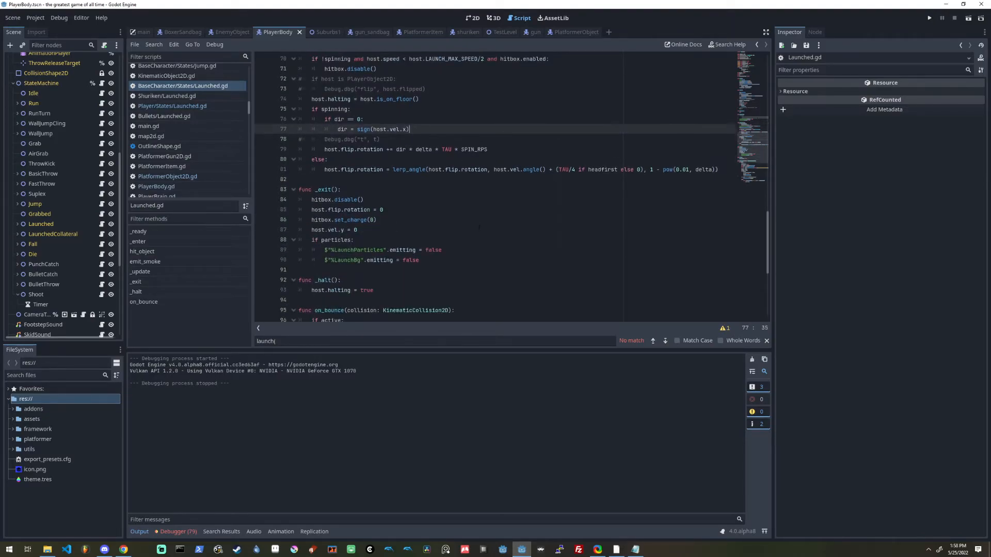
# Look through the base Launched script, from the _update and on_bounce functions back up to its constants and exported variables.
pyautogui.scroll(5, 47, 170)
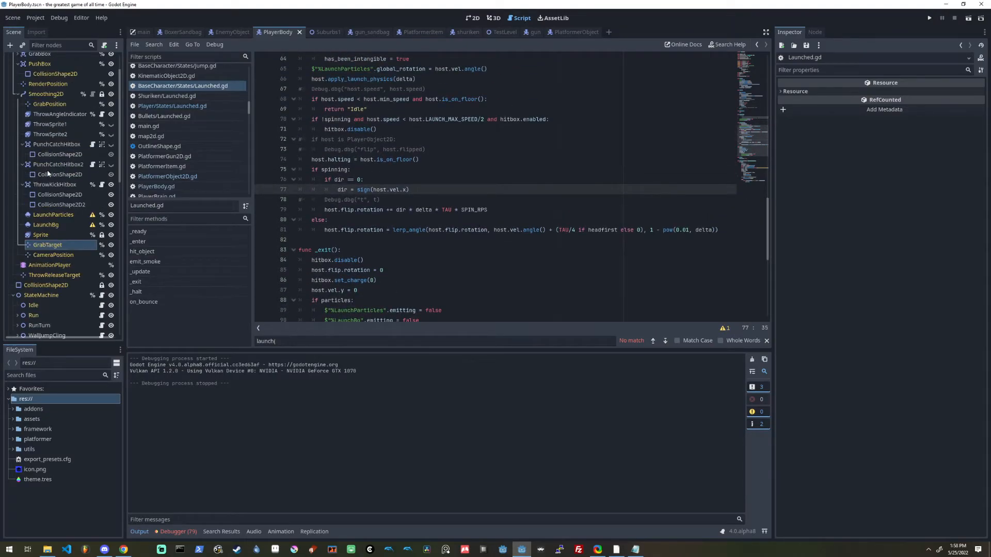
pyautogui.scroll(-8, 495, 187)
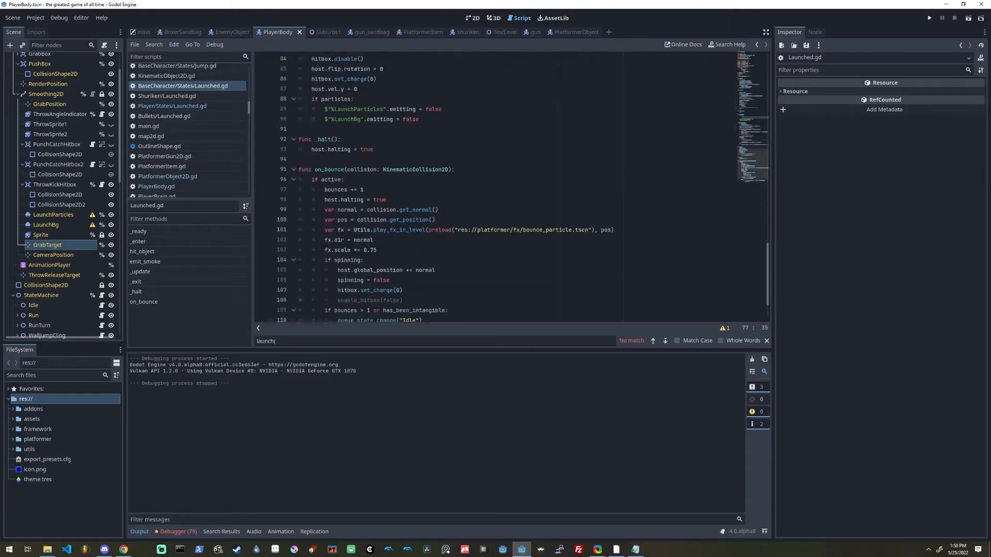
pyautogui.moveTo(755, 166); pyautogui.dragTo(753, 64)
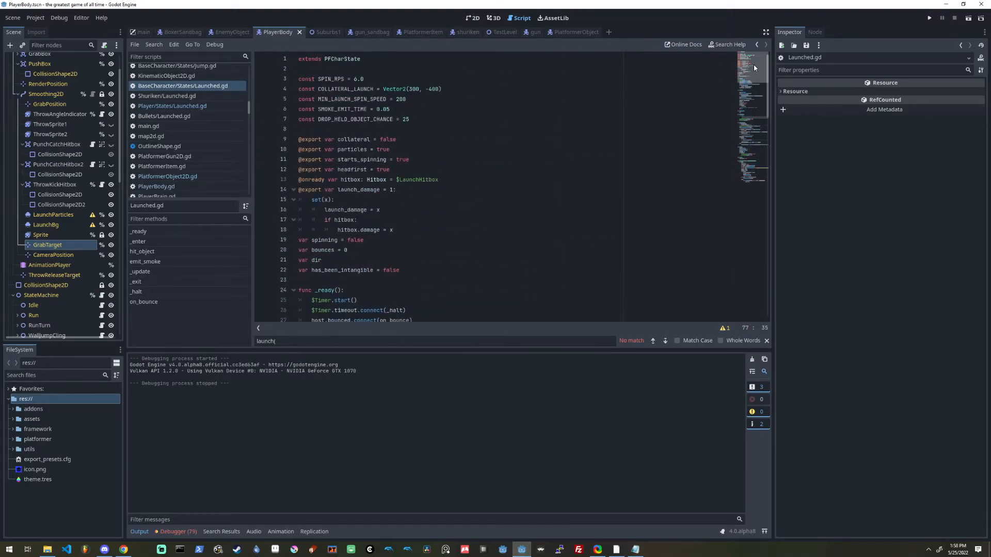
pyautogui.scroll(2, 62, 57)
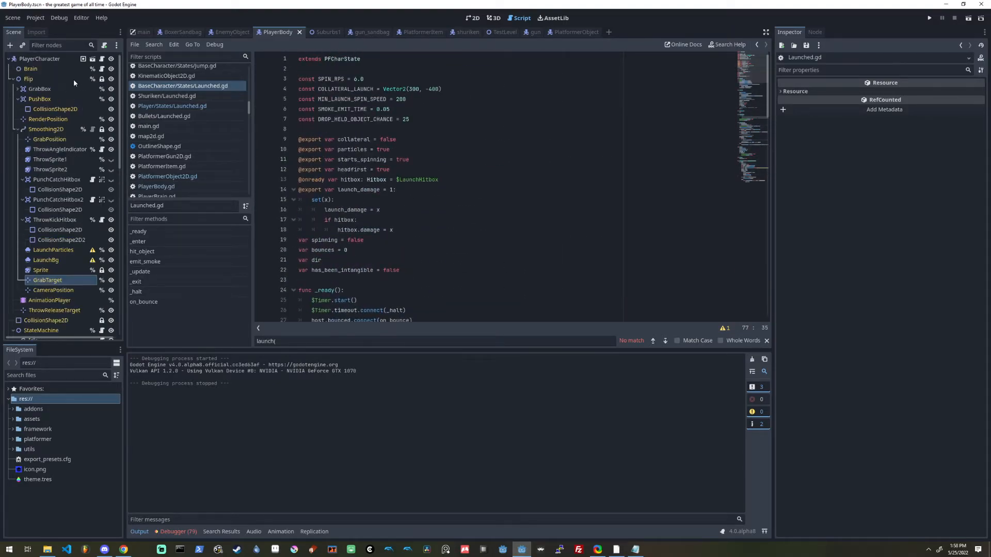
# Open the script attached to the PlayerCharacter root node and look over its opening declarations.
pyautogui.click(102, 59)
pyautogui.moveTo(755, 66)
pyautogui.mouseDown()
pyautogui.moveTo(758, 110)
pyautogui.moveTo(754, 65)
pyautogui.mouseUp()
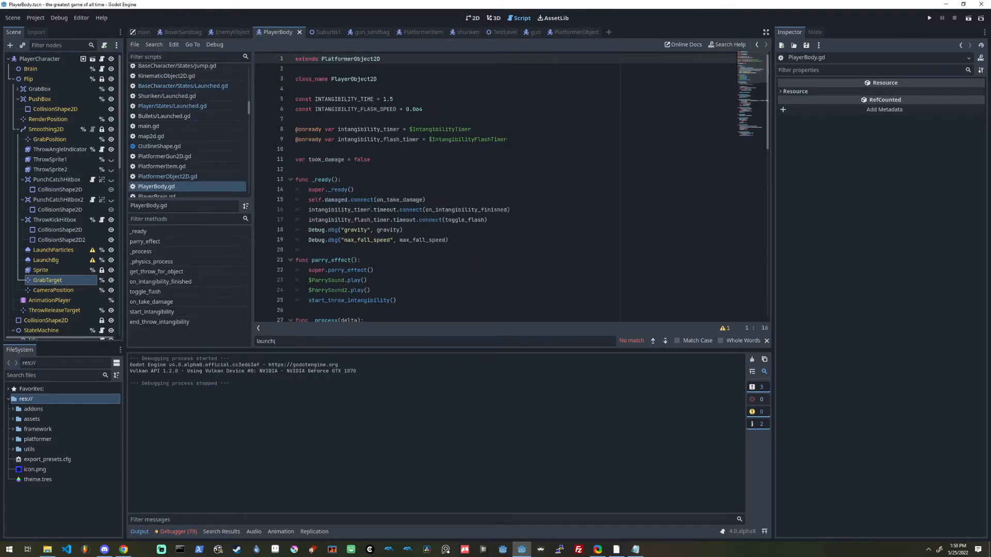
pyautogui.click(521, 155)
# Show the AnimationPlayer's BasicThrow animation in the 2D view and scrub through its frames.
pyautogui.scroll(-3, 75, 219)
pyautogui.click(67, 196)
pyautogui.click(474, 19)
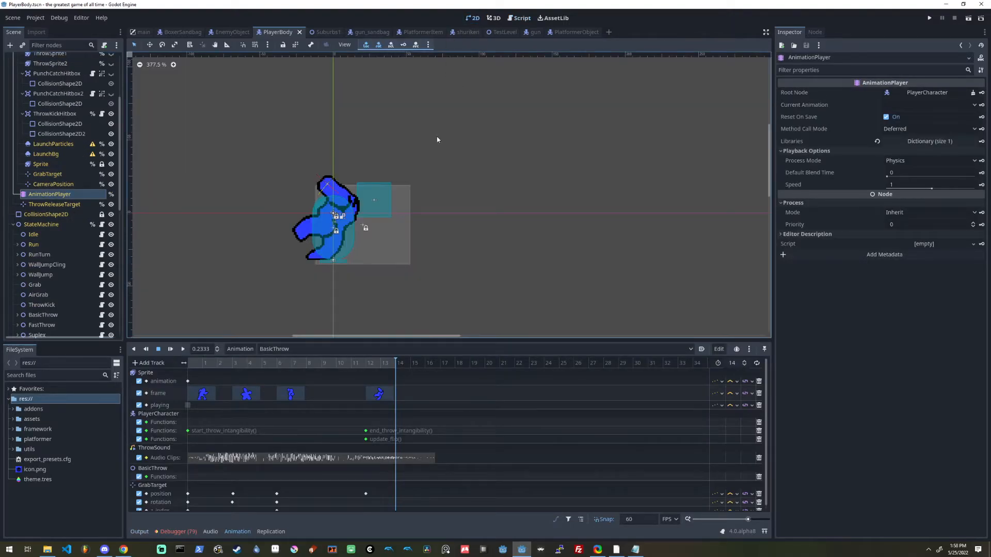
pyautogui.moveTo(232, 362); pyautogui.dragTo(366, 363)
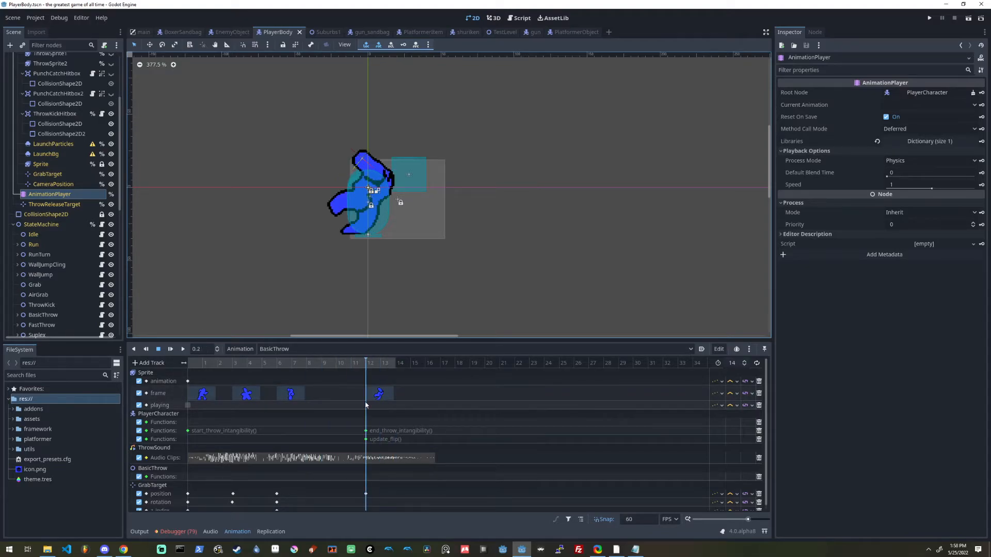
pyautogui.moveTo(365, 403); pyautogui.dragTo(159, 427)
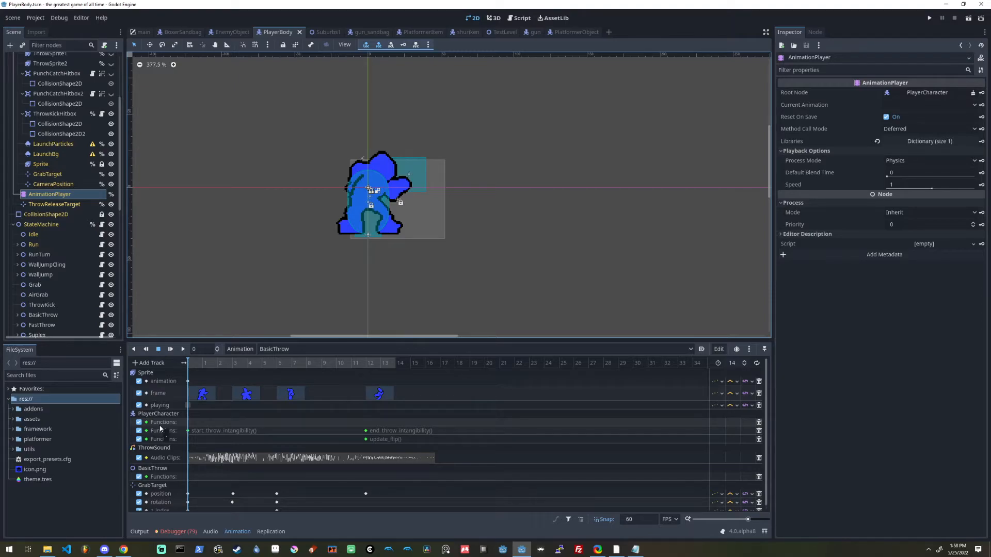
# Select the GrabTarget node and scrub BasicThrow from 0 to 0.1 seconds to examine how its position and rotation are animated.
pyautogui.click(56, 175)
pyautogui.scroll(2, 58, 182)
pyautogui.click(201, 364)
pyautogui.click(189, 363)
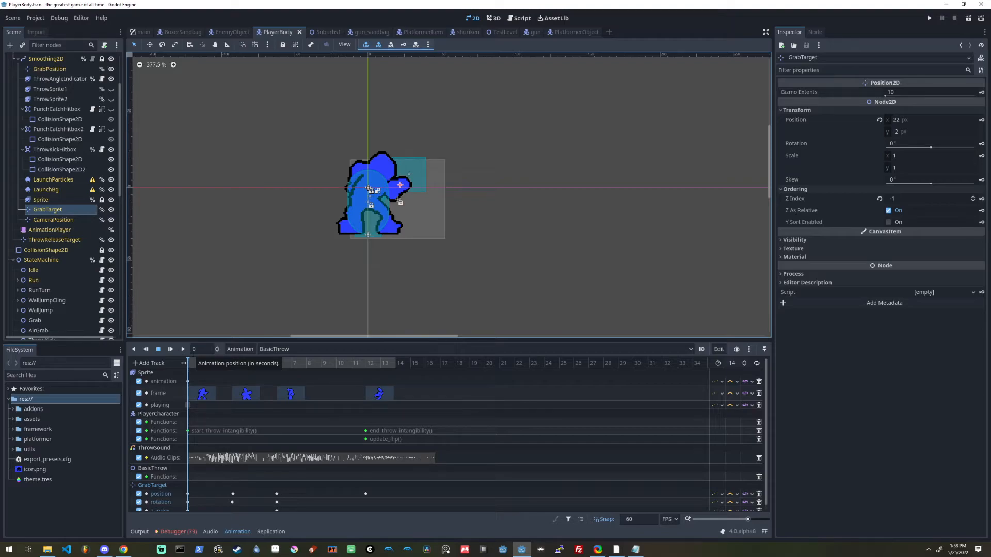
pyautogui.moveTo(189, 363); pyautogui.dragTo(274, 378)
pyautogui.moveTo(207, 363); pyautogui.dragTo(277, 361)
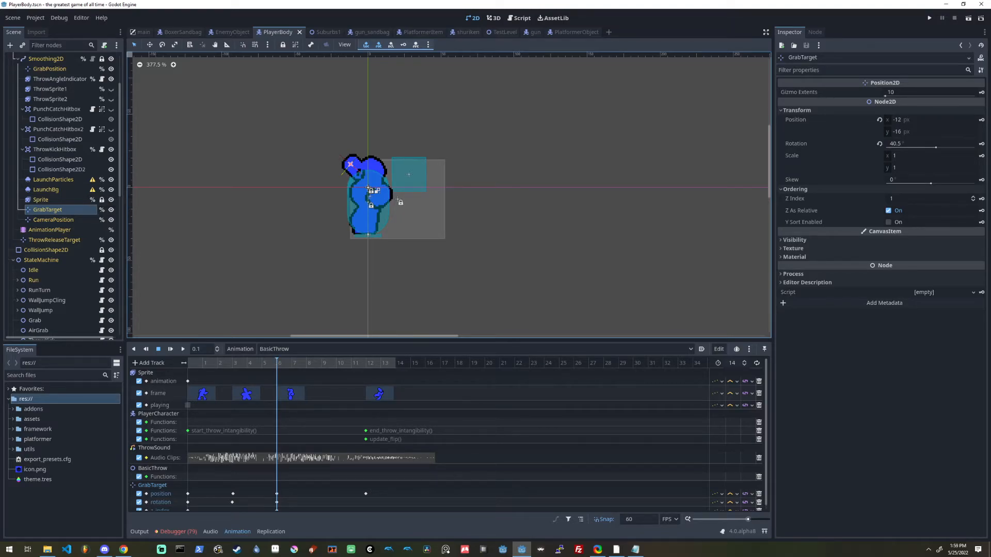
# Follow the player script to its PlatformerObject2D base class, search for "set_phys" and examine the process-disabling lines in the grab code.
pyautogui.scroll(5, 88, 134)
pyautogui.click(102, 59)
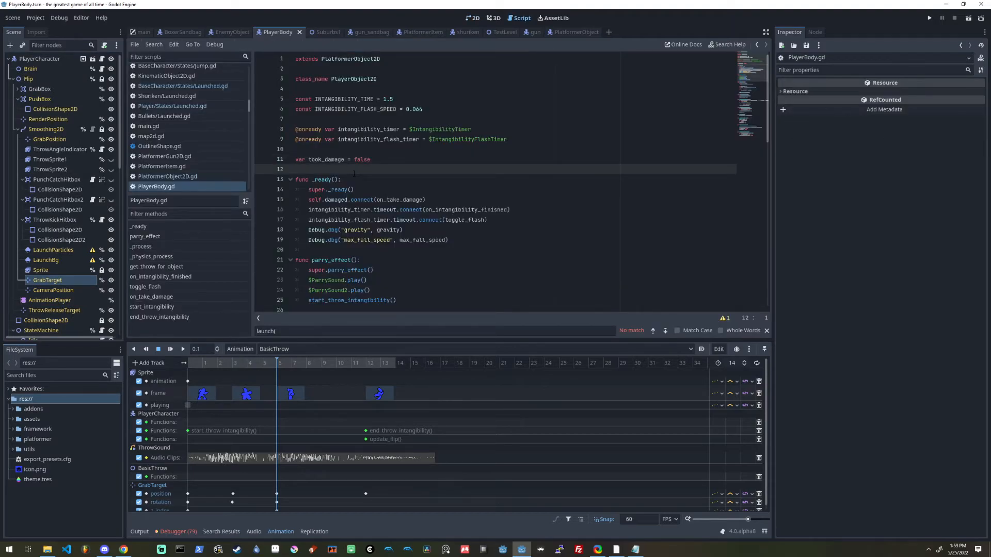
pyautogui.keyDown('ctrl'); pyautogui.click(347, 59); pyautogui.keyUp('ctrl')
pyautogui.hotkey('ctrl', 'f')
pyautogui.write('set_phys')
pyautogui.scroll(1, 387, 233)
pyautogui.moveTo(374, 245); pyautogui.dragTo(263, 240)
pyautogui.scroll(-5, 67, 258)
pyautogui.scroll(-3, 69, 257)
# Open the Grabbed state's script and examine the body of its _enter function.
pyautogui.click(102, 250)
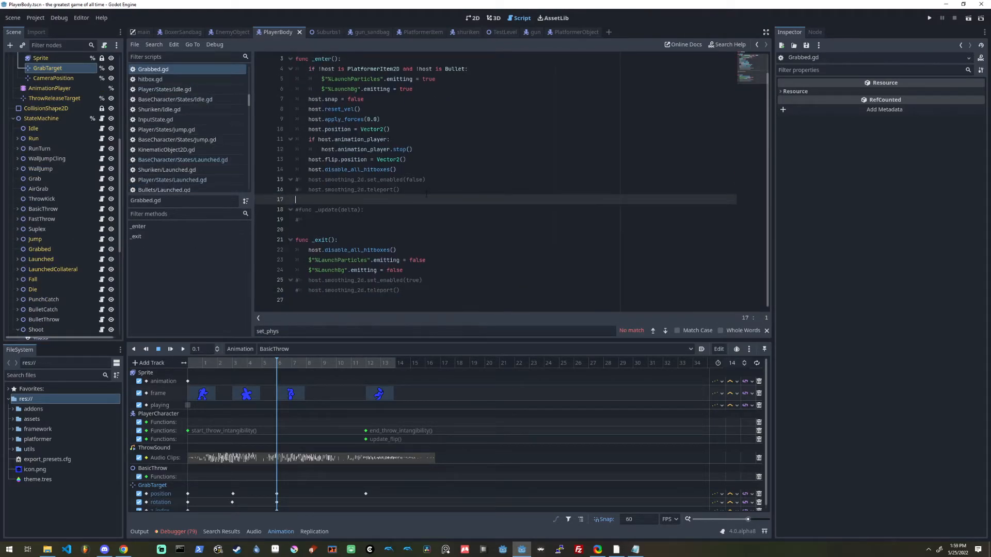
pyautogui.scroll(1, 511, 181)
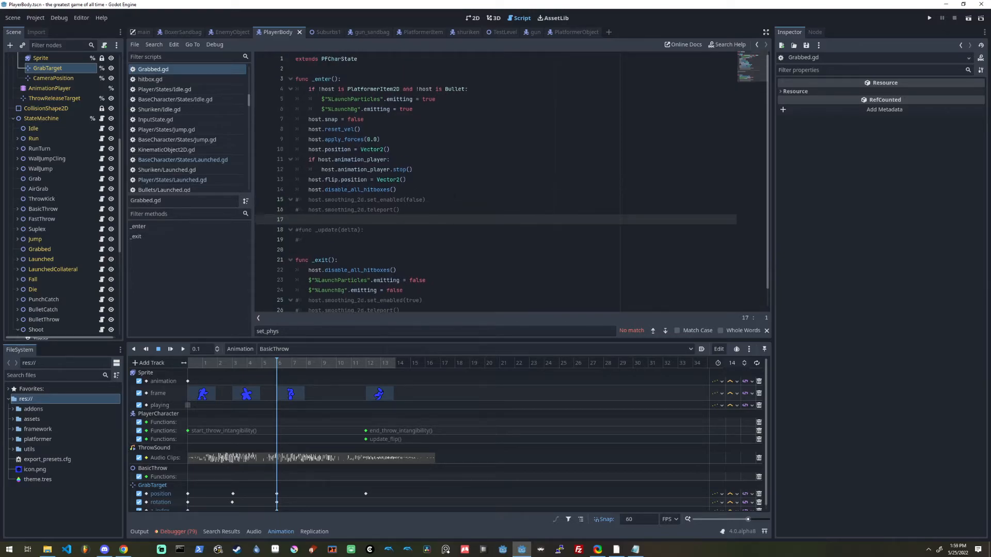
pyautogui.scroll(-1, 454, 213)
pyautogui.moveTo(412, 170); pyautogui.dragTo(222, 71)
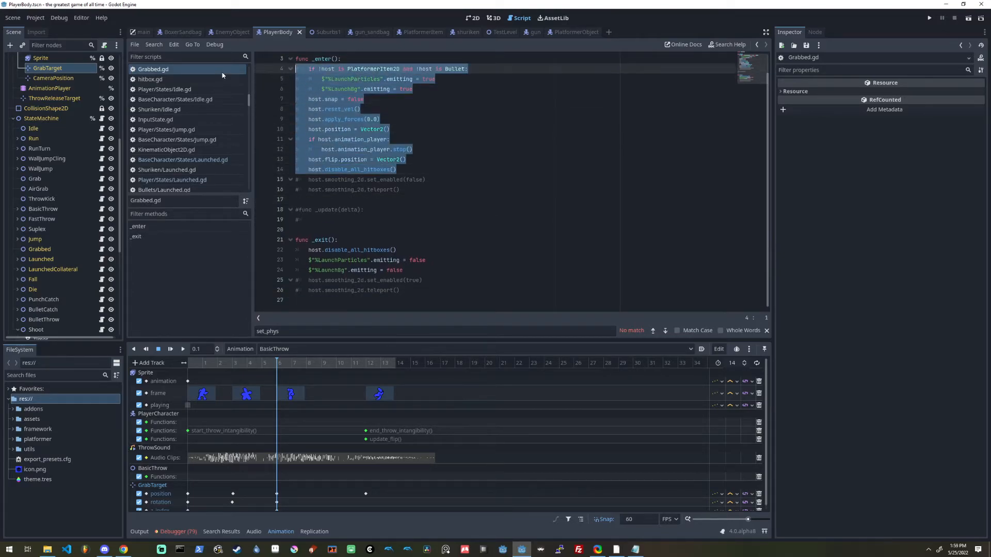
pyautogui.click(382, 199)
# Return to the PlatformerObject2D script through the player script and read the grab code down to throw_release and setup_release.
pyautogui.scroll(6, 91, 187)
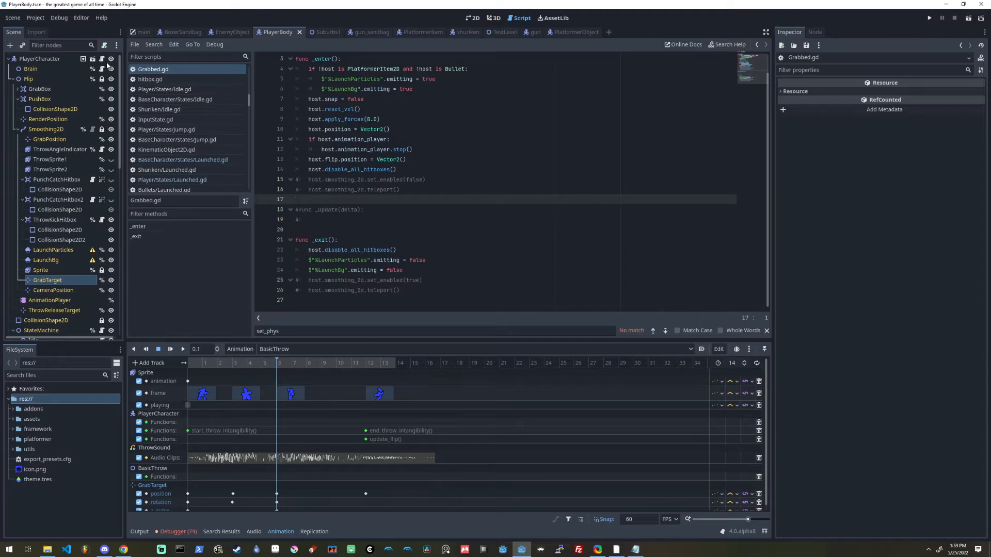
pyautogui.click(102, 58)
pyautogui.scroll(1, 361, 155)
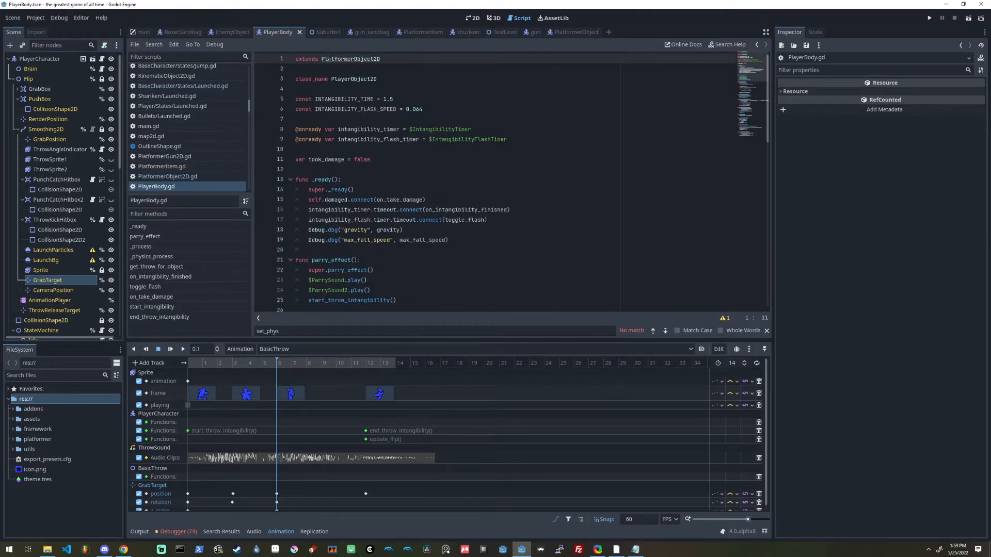
pyautogui.keyDown('ctrl'); pyautogui.click(327, 59); pyautogui.keyUp('ctrl')
pyautogui.click(400, 227)
pyautogui.moveTo(382, 245); pyautogui.dragTo(256, 238)
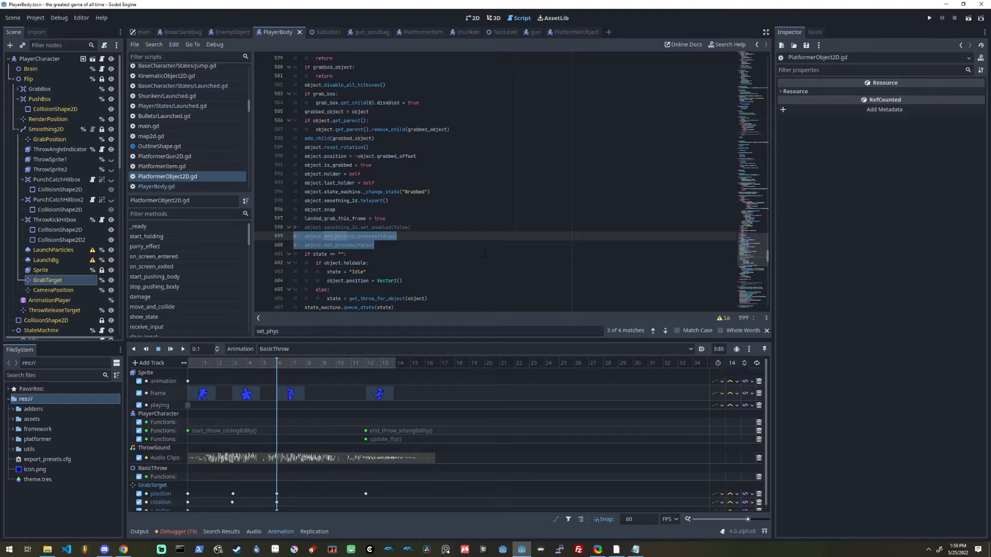
pyautogui.scroll(-6, 447, 237)
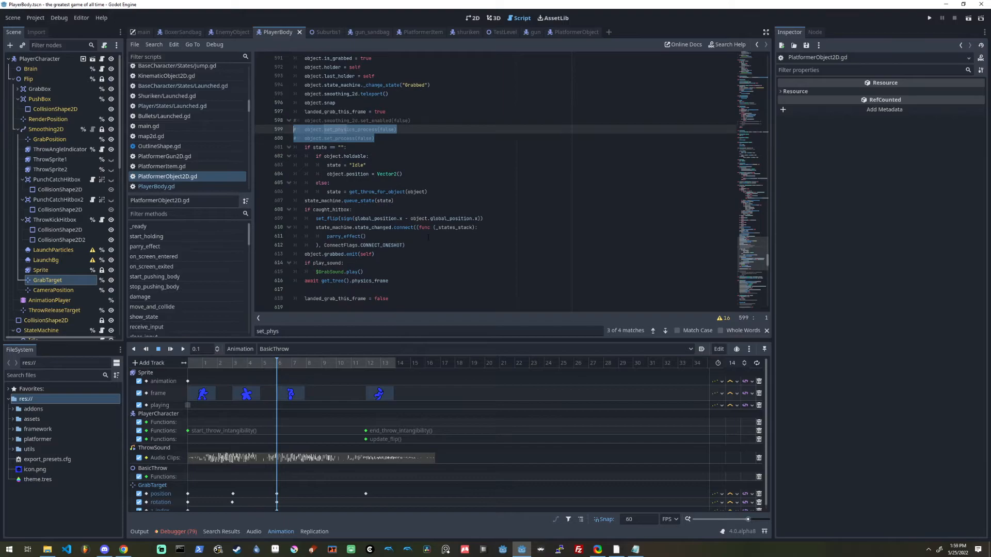
pyautogui.scroll(-3, 447, 237)
# Switch the AnimationPlayer to the BasicThrowRelease animation in the 2D view and scrub through it.
pyautogui.click(180, 363)
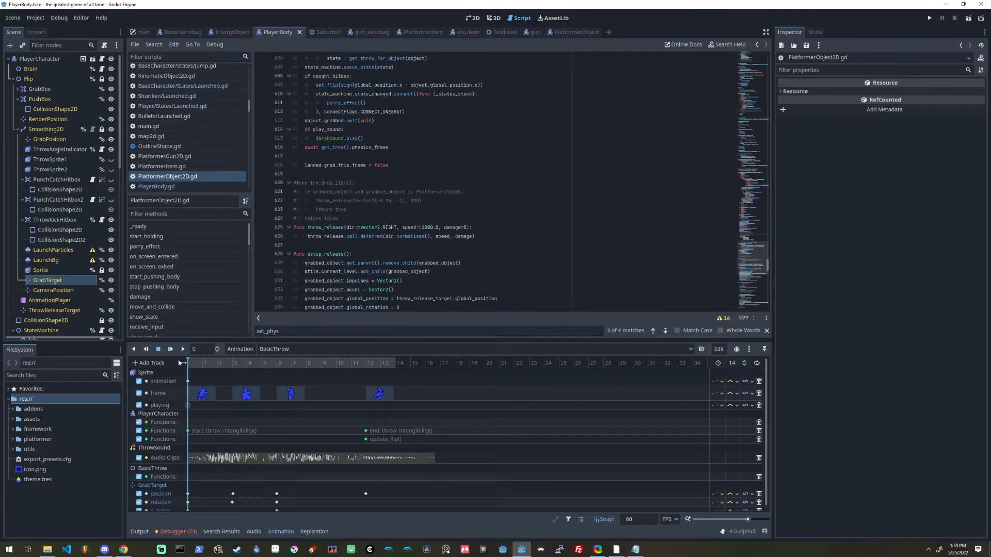
pyautogui.click(39, 301)
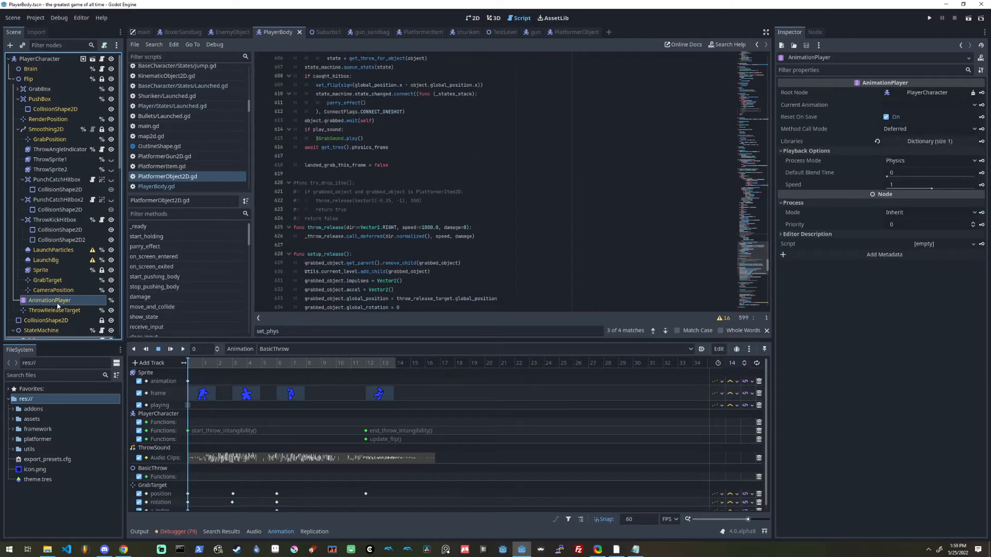
pyautogui.hotkey('ctrl', 'F1')
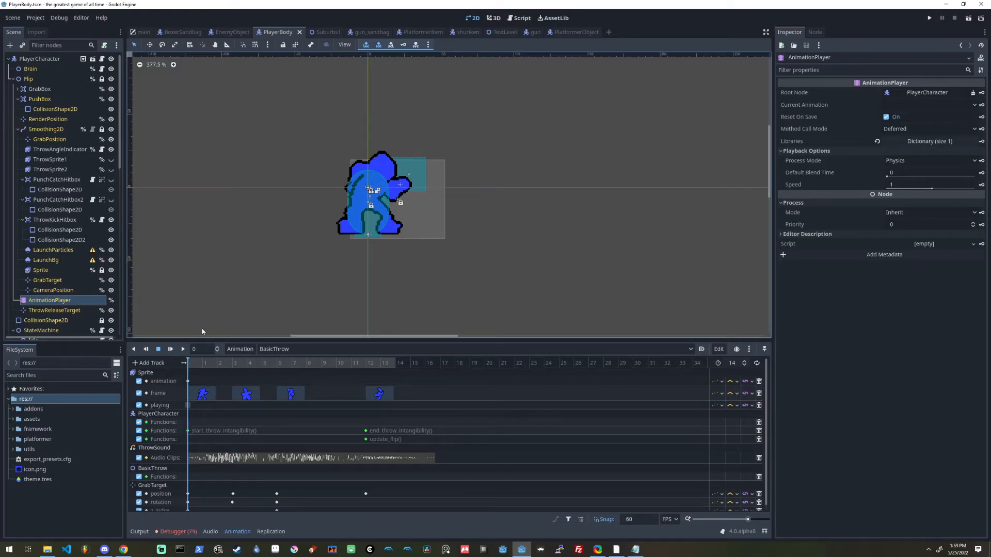
pyautogui.click(289, 349)
pyautogui.click(289, 380)
pyautogui.click(217, 363)
pyautogui.moveTo(216, 366); pyautogui.dragTo(515, 364)
# Switch to the BulletThrow animation, scrub through its frames and examine its function calls and GrabTarget keyframes.
pyautogui.click(312, 349)
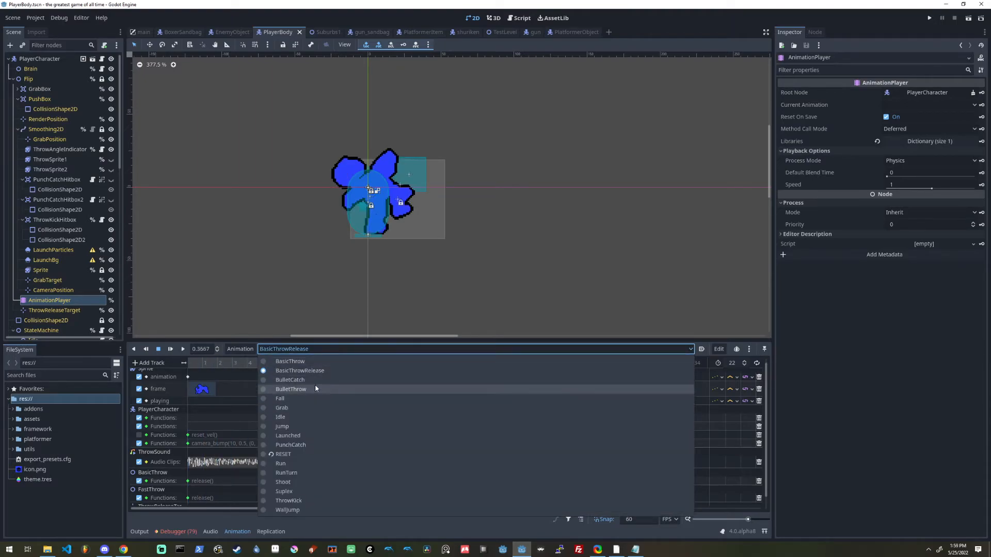
pyautogui.click(315, 388)
pyautogui.moveTo(216, 363); pyautogui.dragTo(188, 431)
pyautogui.scroll(-4, 402, 274)
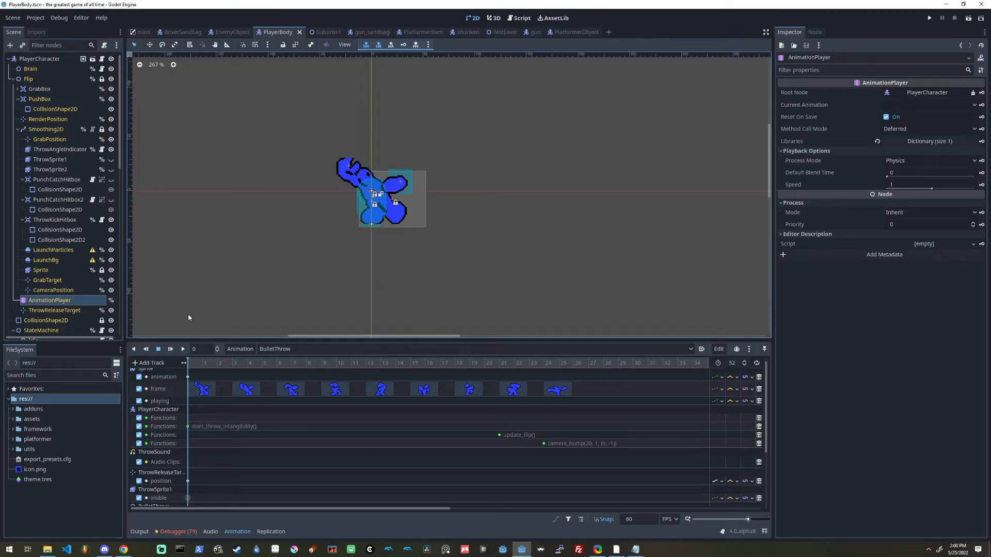
pyautogui.moveTo(217, 363); pyautogui.dragTo(500, 421)
pyautogui.scroll(-3, 501, 421)
pyautogui.scroll(2, 502, 413)
pyautogui.scroll(-3, 514, 408)
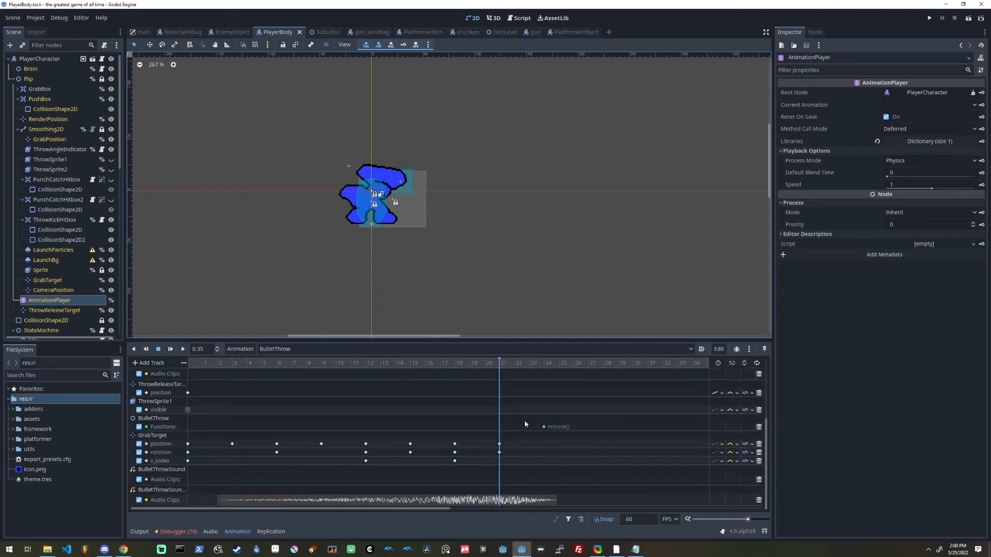
pyautogui.moveTo(470, 367); pyautogui.dragTo(374, 414)
pyautogui.scroll(4, 374, 413)
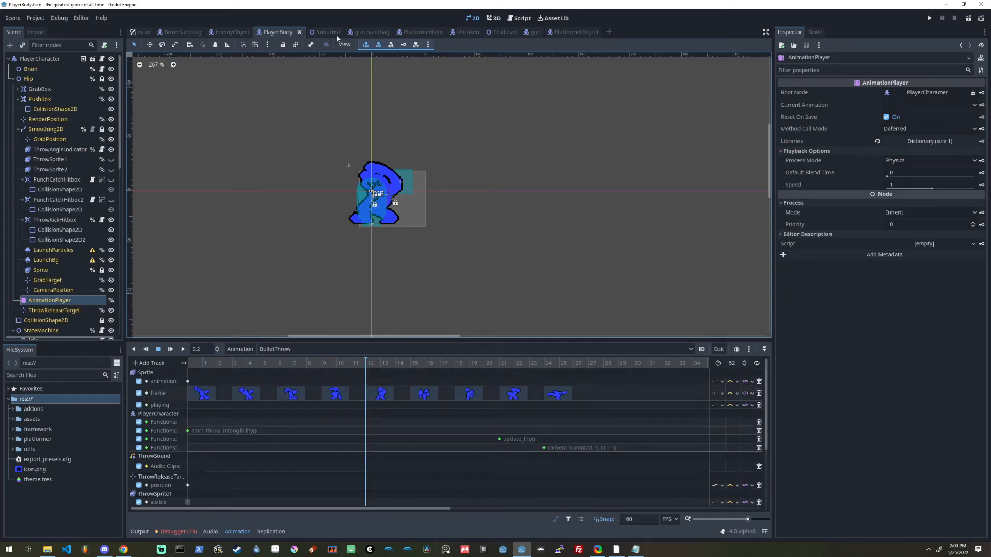
# Open the shuriken scene and examine the root node's throwing and Holdable properties.
pyautogui.click(472, 33)
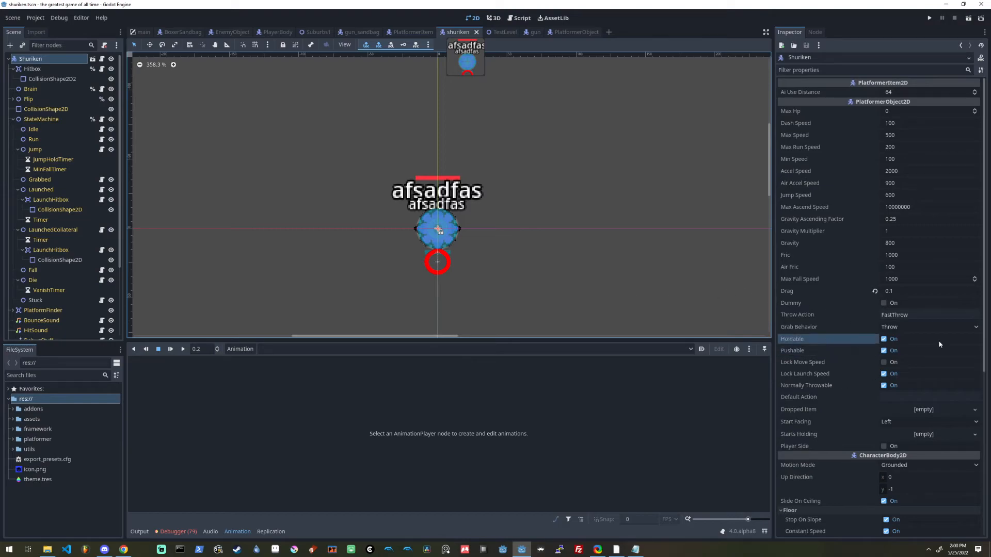
pyautogui.moveTo(528, 283); pyautogui.dragTo(511, 247, button='middle')
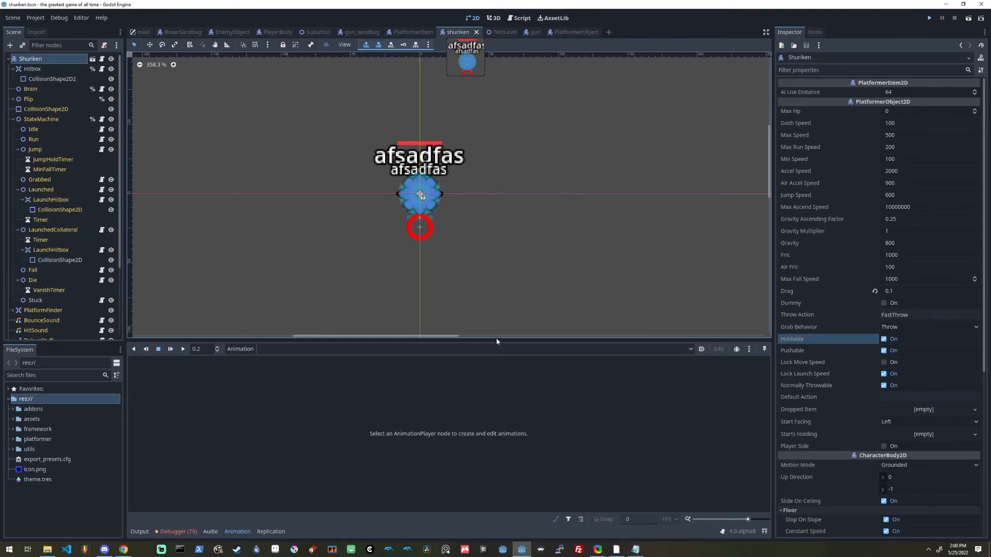
# Run the project, jump onto the raised platform and grab the box item.
pyautogui.press('Left')
pyautogui.press('Right')
pyautogui.press('Left')
pyautogui.press('space')
pyautogui.press('space')
pyautogui.press('Left')
pyautogui.press('x')
pyautogui.press('Left')
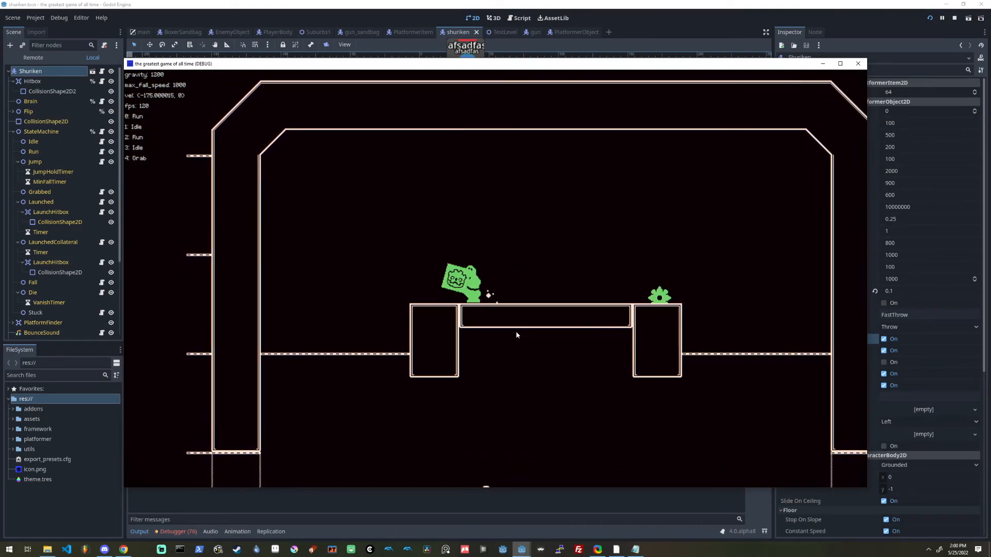
# Run back and forth along the ground in the game while carrying the box.
pyautogui.press('Left')
pyautogui.press('Right')
pyautogui.press('Left')
pyautogui.press('Right')
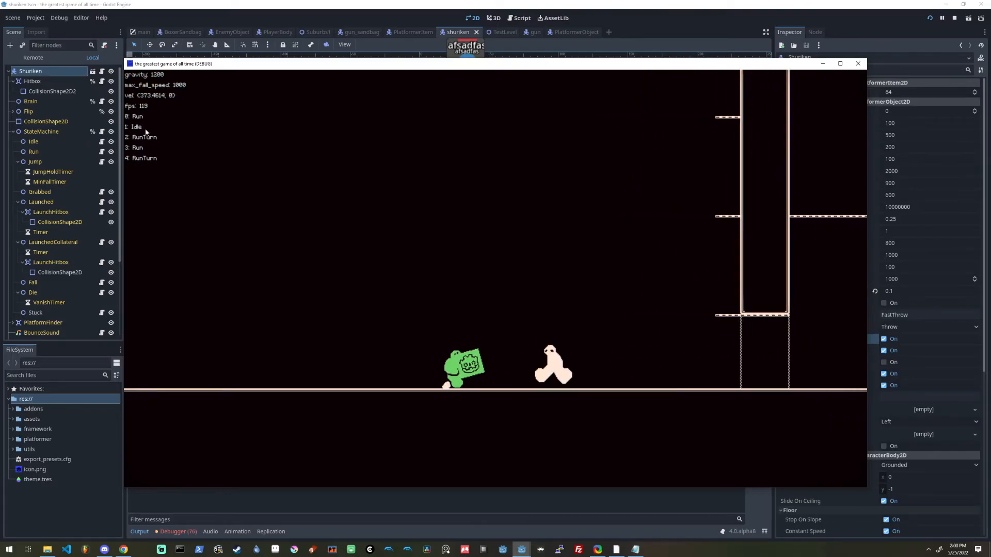
pyautogui.press('Left')
pyautogui.press('Right')
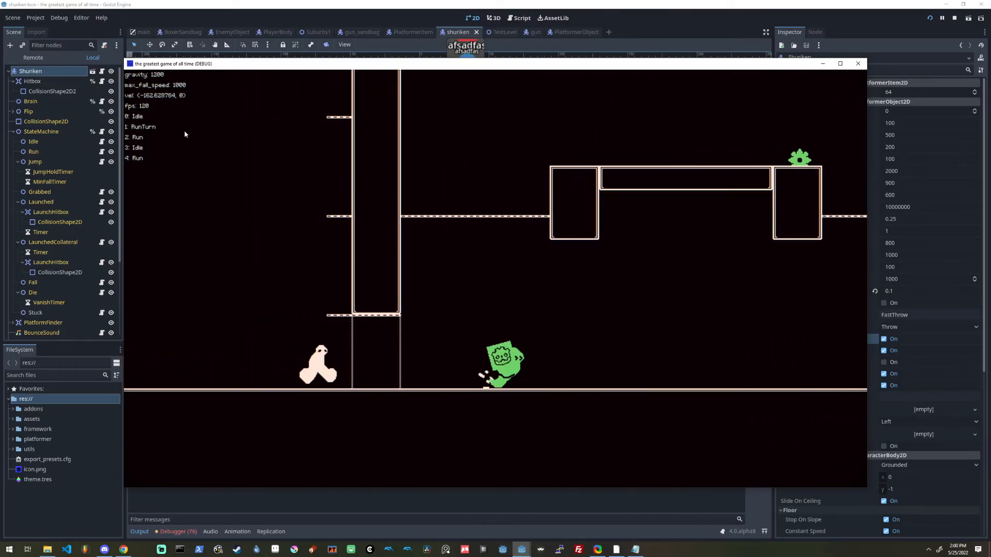
# Throw the carried box in the game, grab it again and keep throwing it across the level.
pyautogui.press('x')
pyautogui.press('Left')
pyautogui.press('x')
pyautogui.press('Right')
pyautogui.press('z')
pyautogui.press('Left')
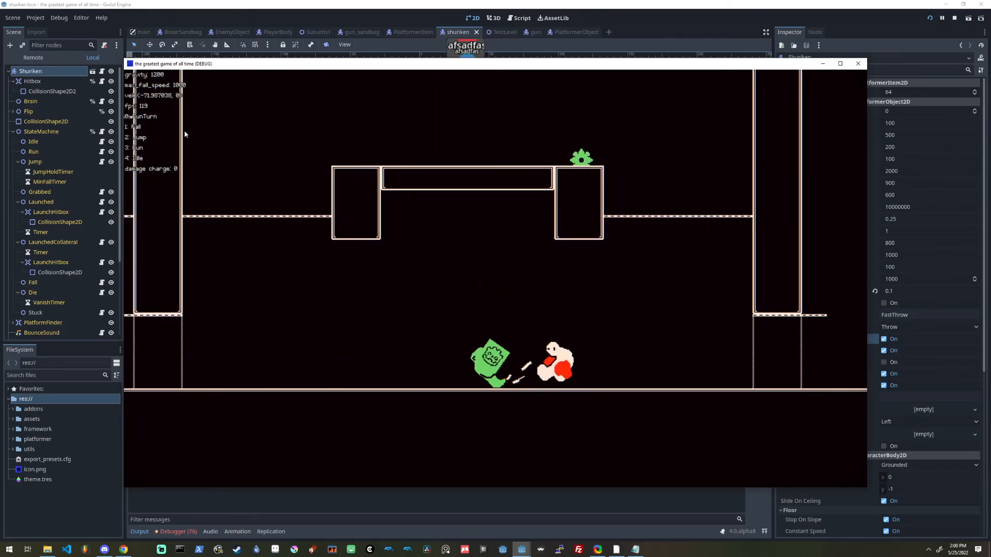
pyautogui.press('Right')
pyautogui.press('x')
pyautogui.press('Right')
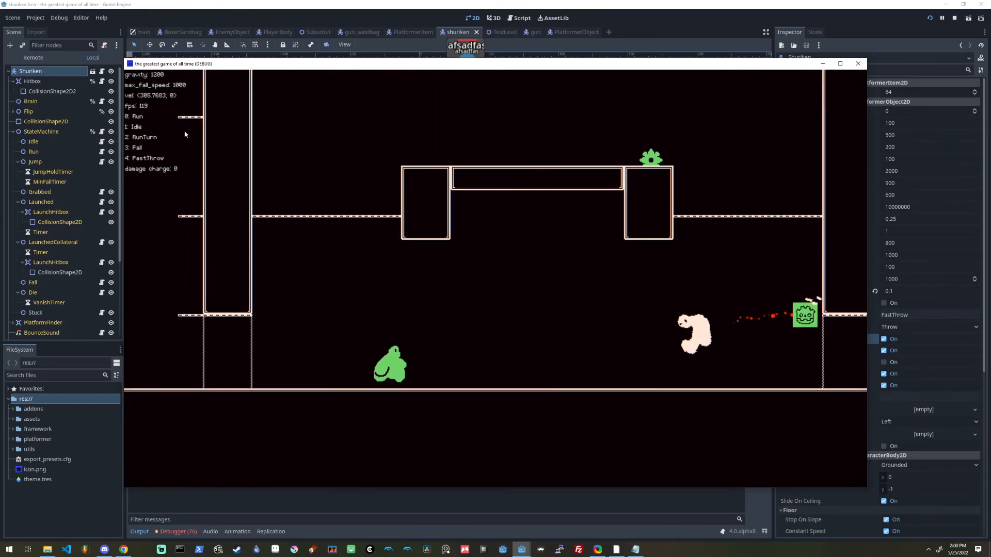
pyautogui.press('x')
pyautogui.press('x')
pyautogui.press('Right')
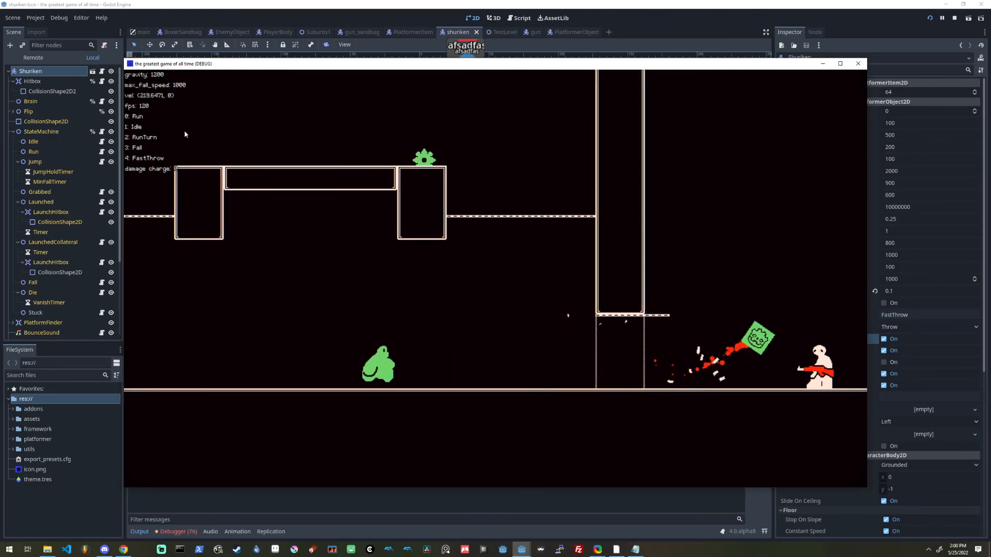
# Run toward the armed enemy in the game, catch its bullet and throw it.
pyautogui.press('x')
pyautogui.press('Right')
pyautogui.press('Right')
pyautogui.press('Right')
pyautogui.press('x')
pyautogui.press('x')
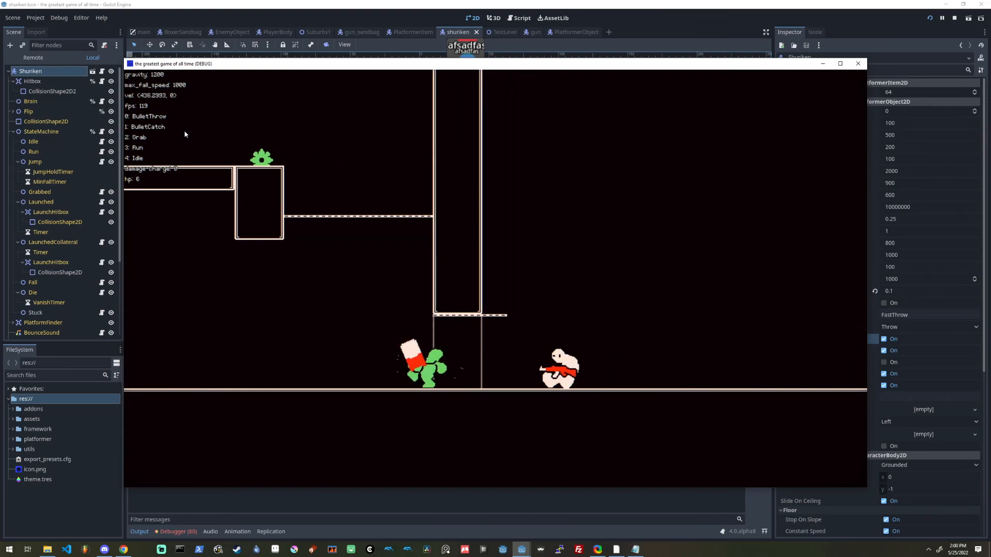
# Keep advancing and jumping in the game, and grab and throw the box again near the dropped gun.
pyautogui.press('Right')
pyautogui.press('space')
pyautogui.press('x')
pyautogui.press('Right')
pyautogui.press('space')
pyautogui.press('x')
pyautogui.press('Right')
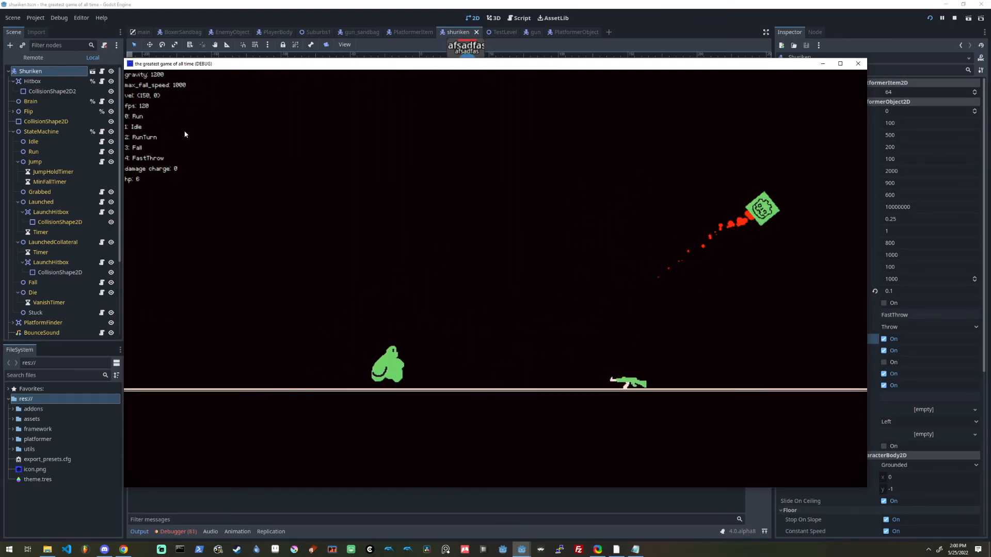
# Repeatedly grab and throw the box in the game, turning the character around between throws.
pyautogui.press('x')
pyautogui.press('x')
pyautogui.press('x')
pyautogui.press('x')
pyautogui.press('x')
pyautogui.press('x')
pyautogui.press('Left')
pyautogui.press('x')
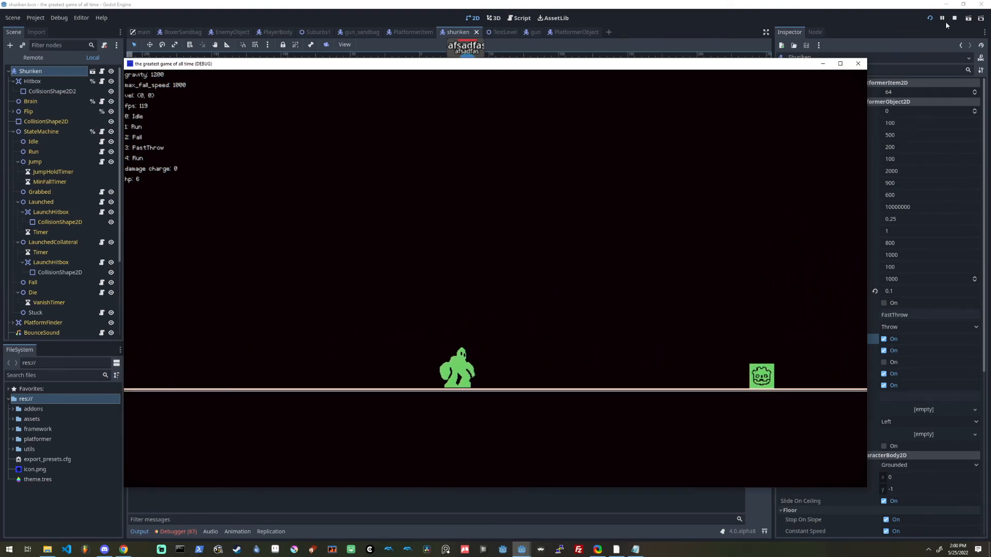
# Close the running game and review the BulletThrow animation tracks in the PlayerBody scene.
pyautogui.click(858, 64)
pyautogui.moveTo(422, 233); pyautogui.dragTo(362, 242, button='middle')
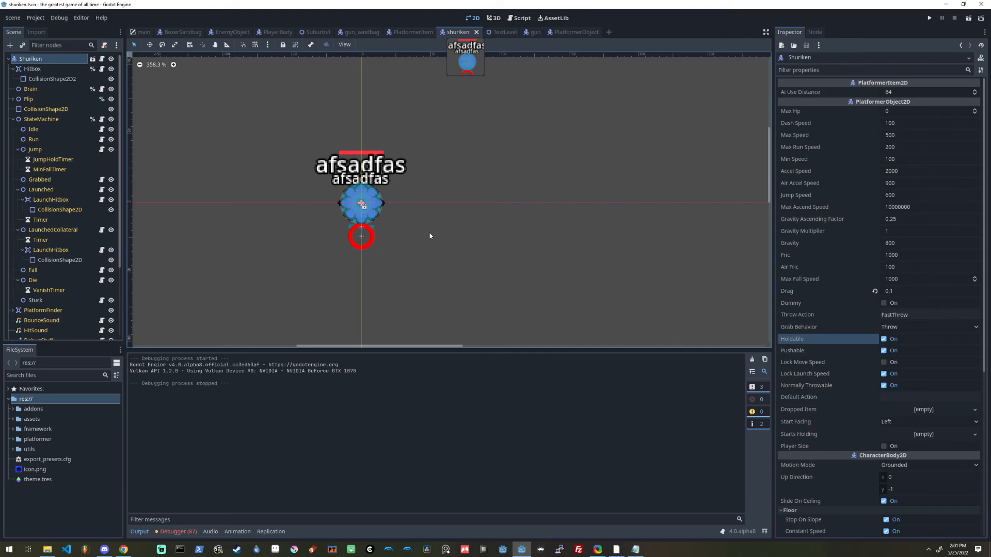
pyautogui.click(279, 32)
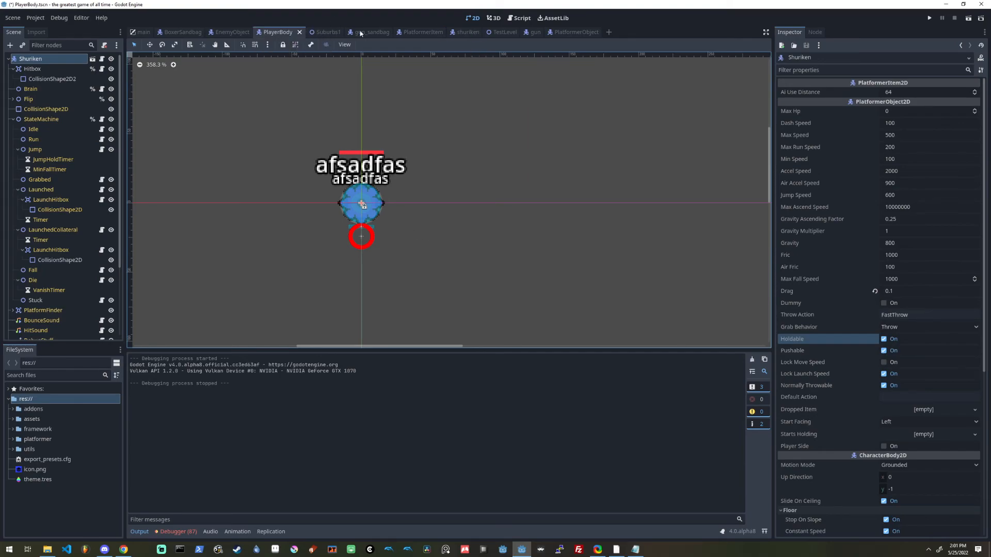
pyautogui.scroll(-2, 349, 424)
pyautogui.scroll(2, 351, 407)
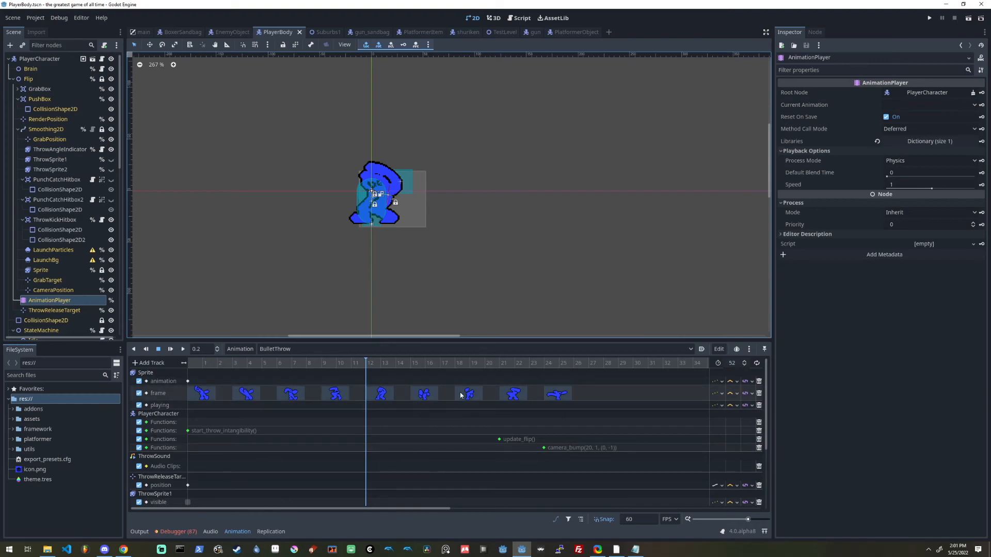
pyautogui.scroll(-4, 500, 400)
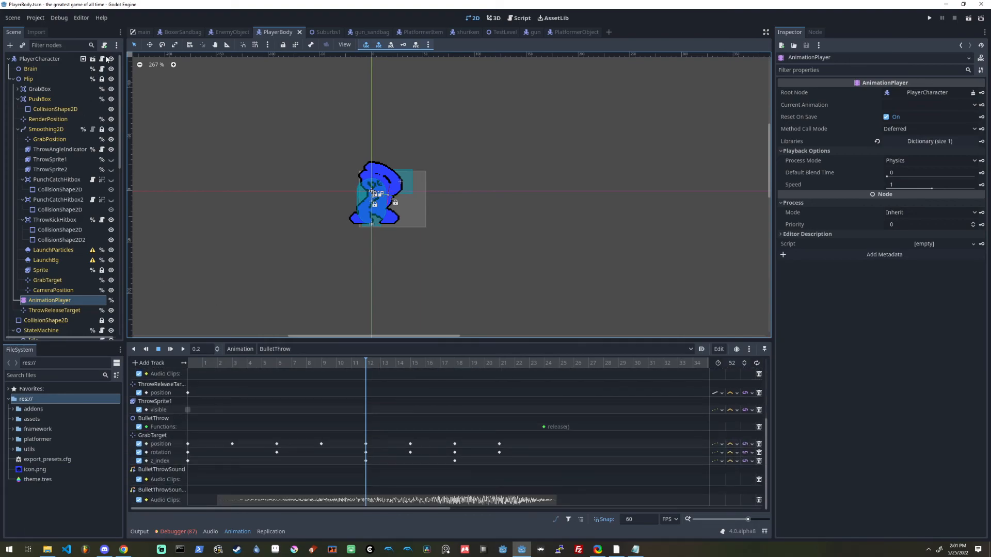
# Open the player character's script, follow its base class to PlatformerObject2D.gd and examine the _throw_release function.
pyautogui.click(102, 59)
pyautogui.keyDown('ctrl'); pyautogui.click(340, 59); pyautogui.keyUp('ctrl')
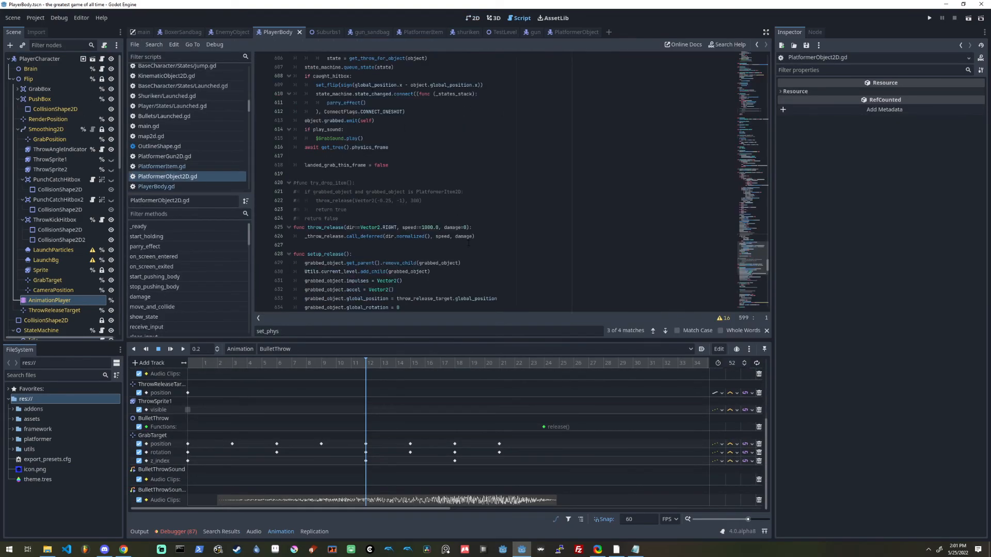
pyautogui.scroll(-9, 484, 238)
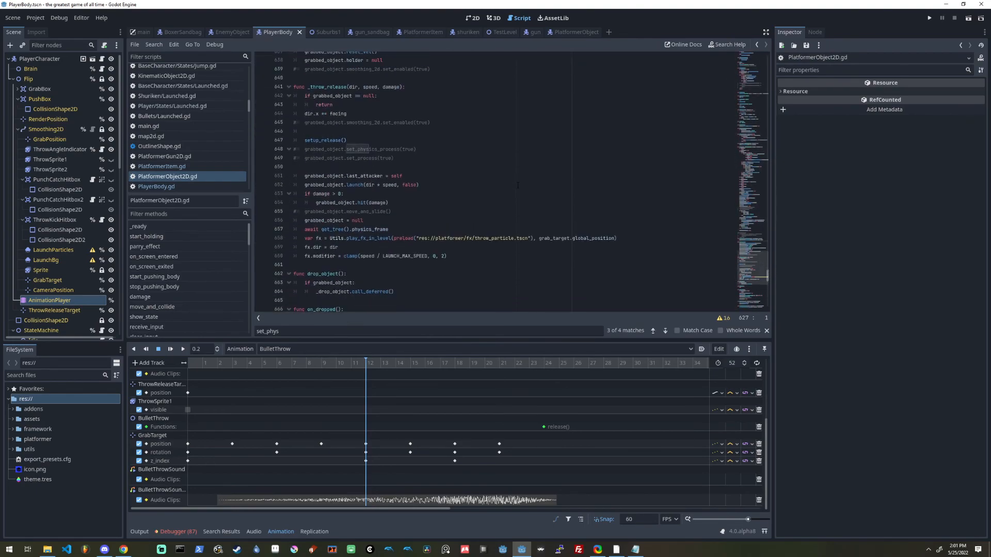
pyautogui.click(345, 236)
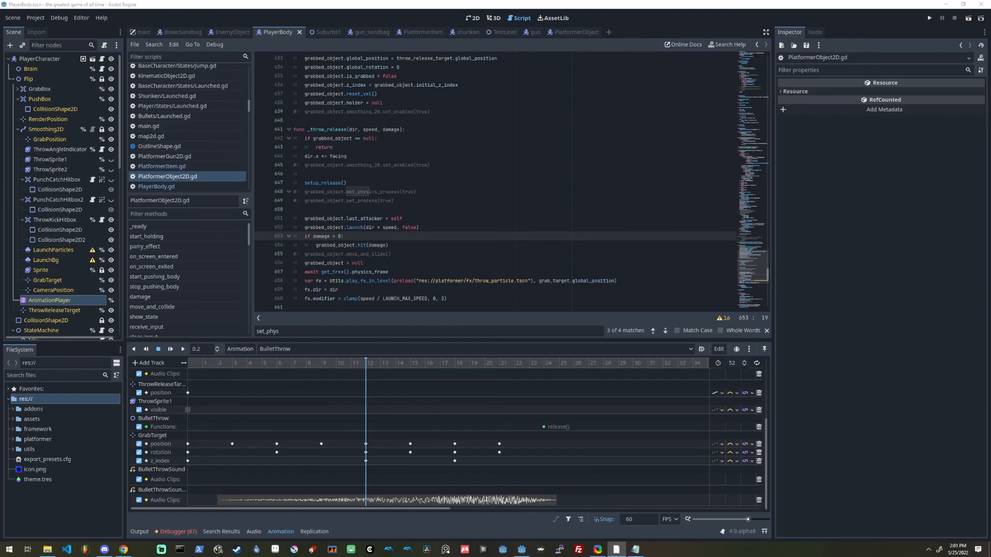
# Return to the 2D view of the PlayerBody scene with the BulletThrow animation tracks.
pyautogui.scroll(4, 604, 436)
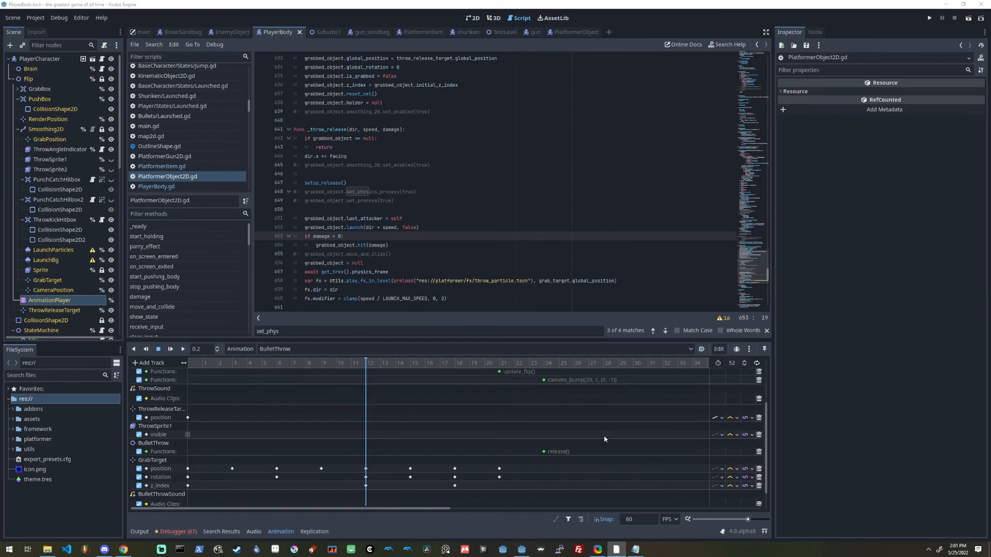
pyautogui.click(472, 17)
pyautogui.moveTo(540, 224); pyautogui.dragTo(548, 235, button='middle')
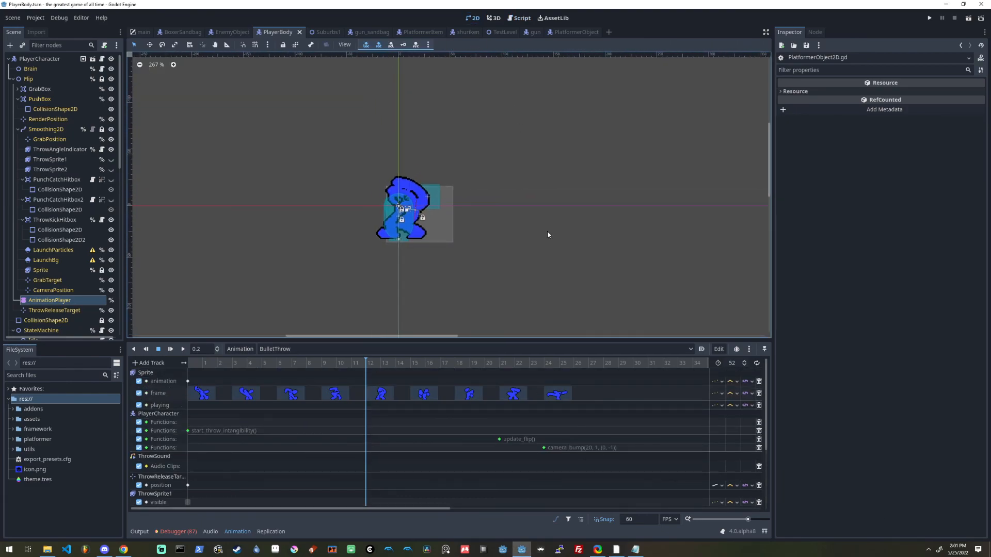